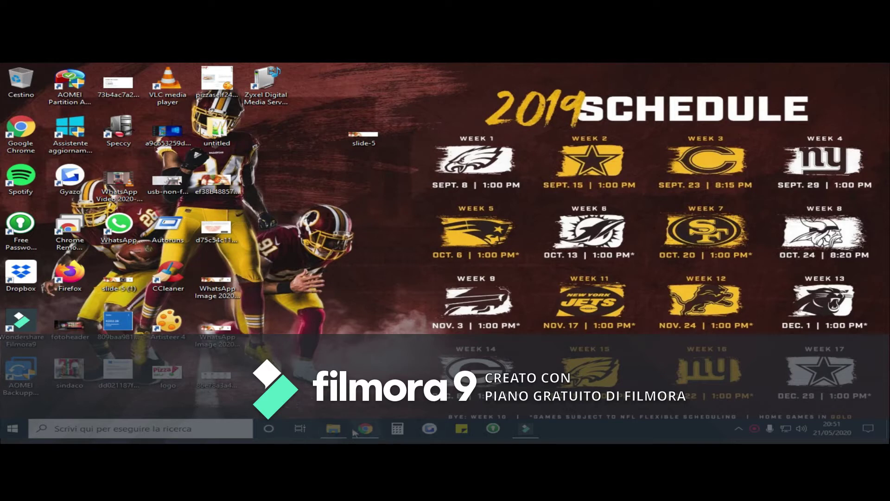
Step: Open the Control Panel's Rete e Internet section and show the network and sharing centre
click(2, 433)
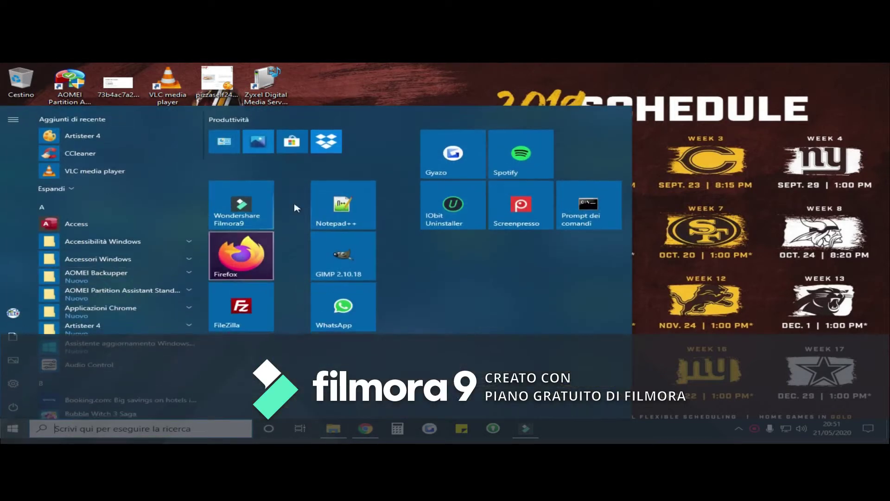
click(221, 140)
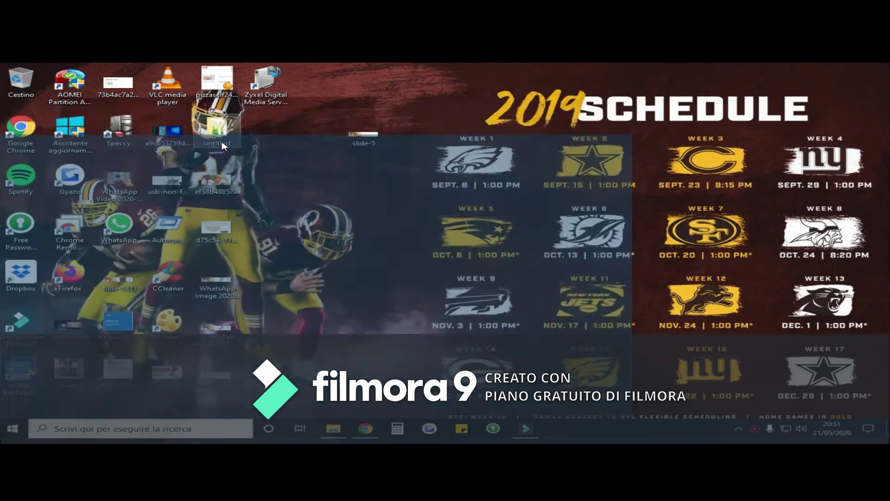
click(299, 181)
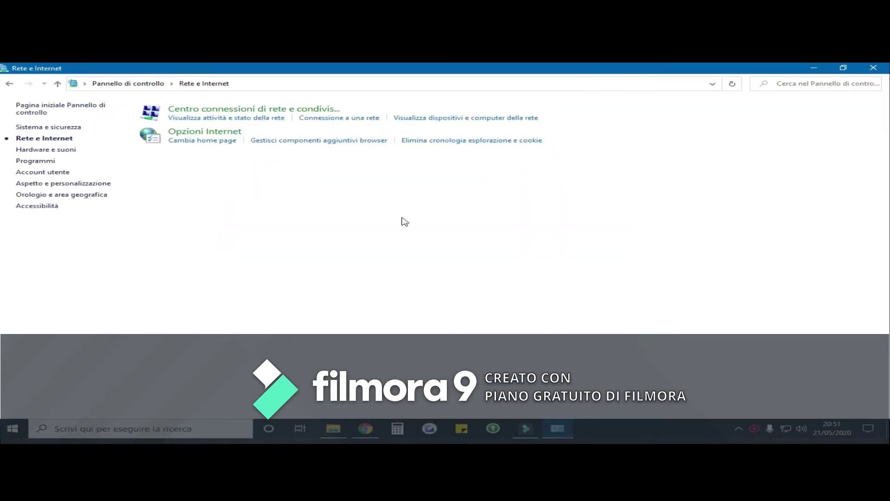
click(259, 112)
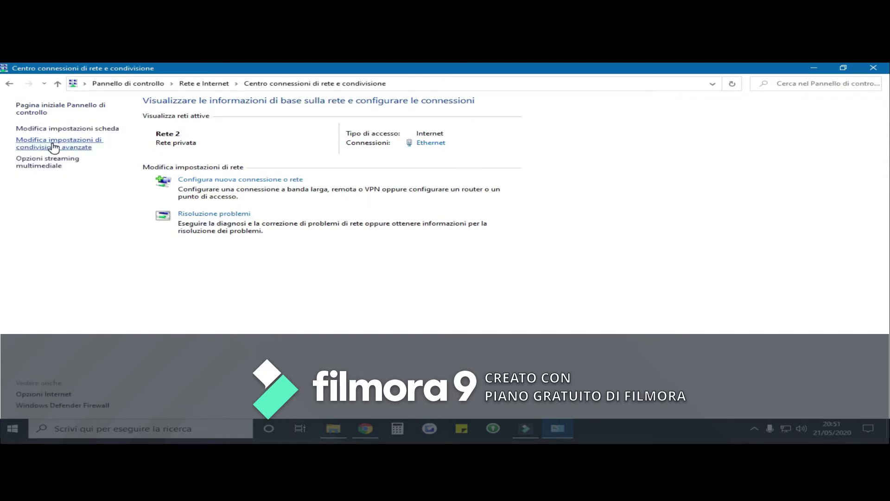
Step: In the advanced sharing settings, select "Disattiva condivisione file e stampanti" for the private profile and save the changes
click(57, 147)
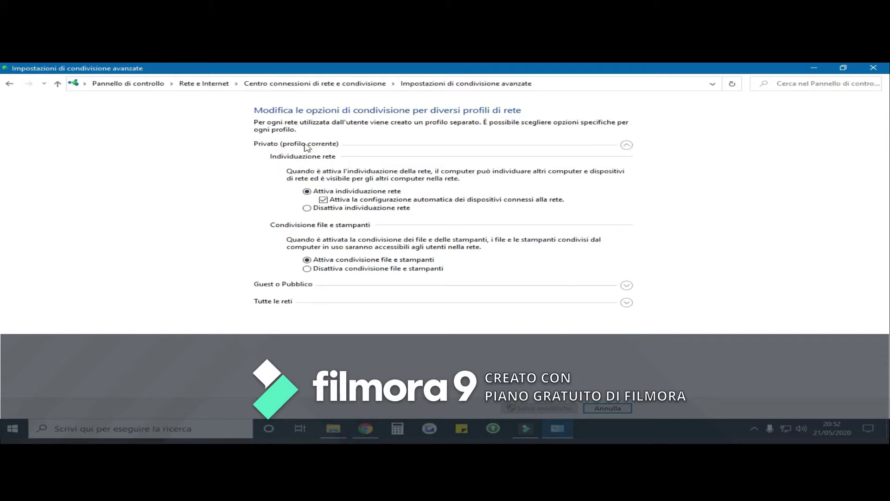
click(309, 269)
click(538, 408)
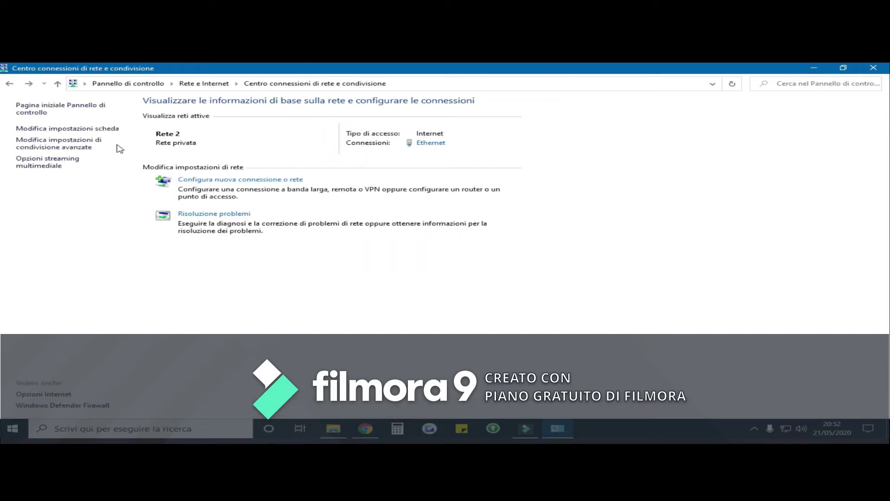
Step: Check the multimedia streaming options, return to the network and sharing centre and minimize its window
click(50, 165)
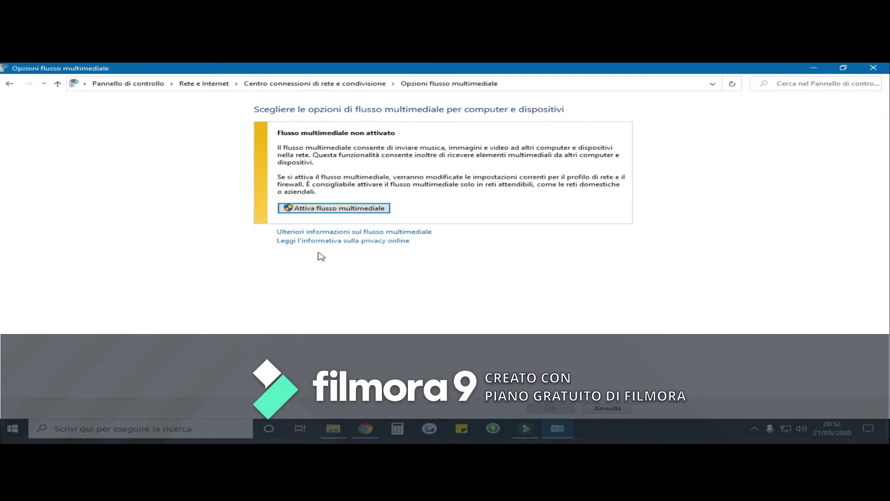
click(9, 84)
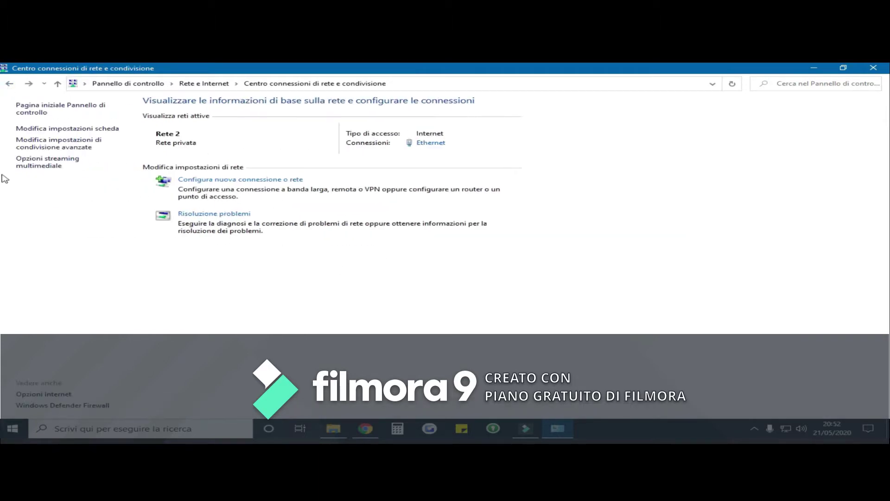
click(814, 68)
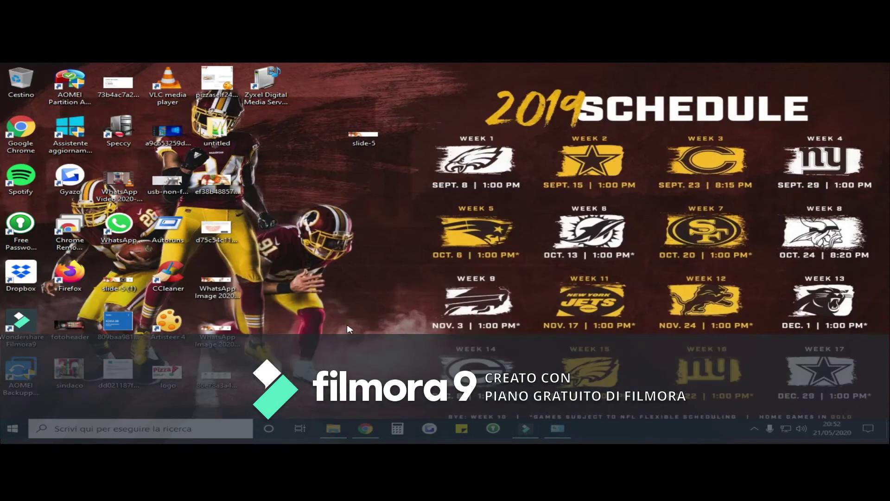
Step: Switch to Chrome and open the Servizio USB page in the router's Network section to view the connected volumes
click(360, 433)
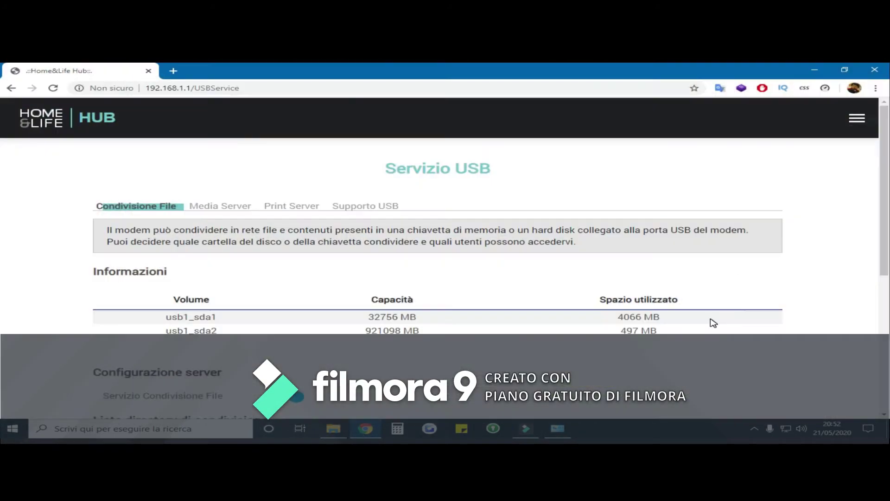
click(856, 120)
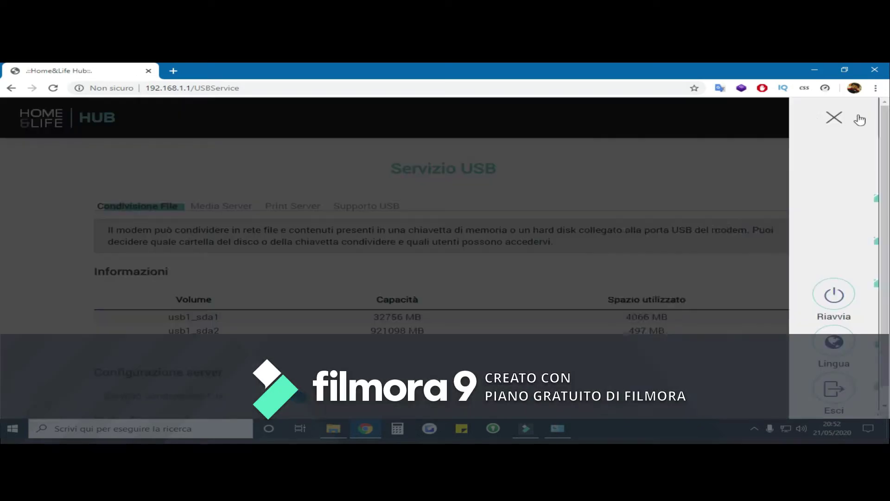
click(655, 186)
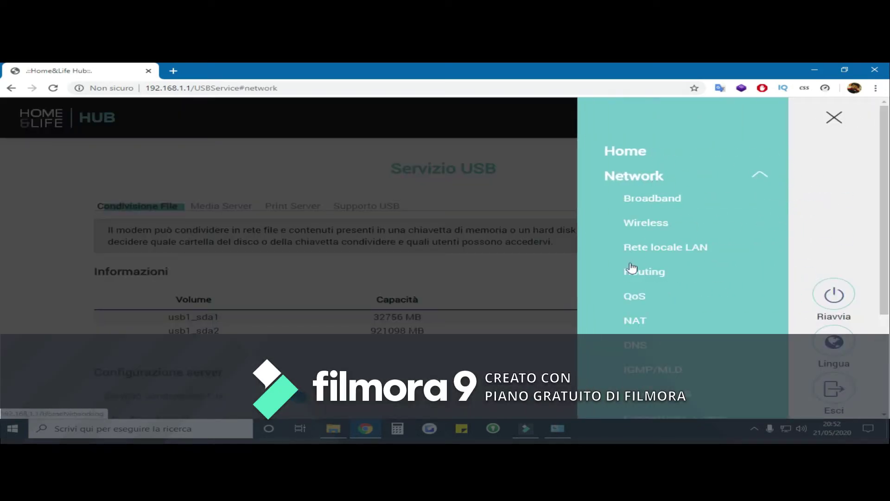
scroll(635, 279, down, 3)
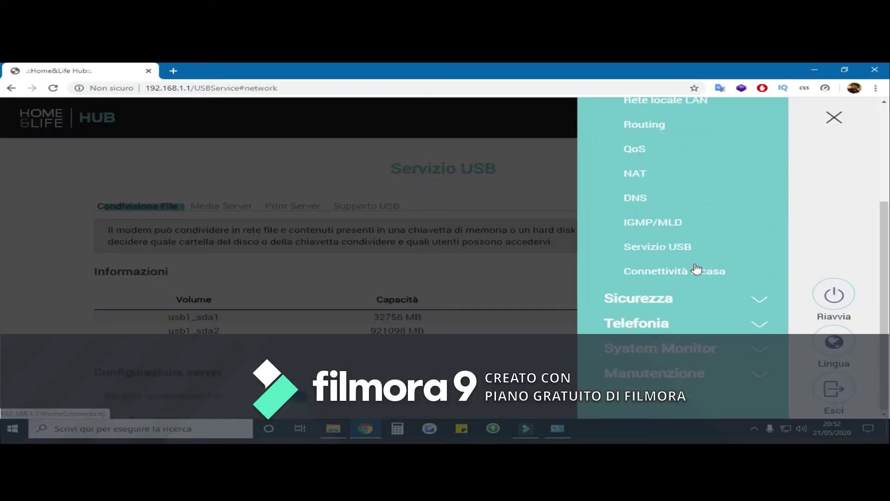
click(672, 248)
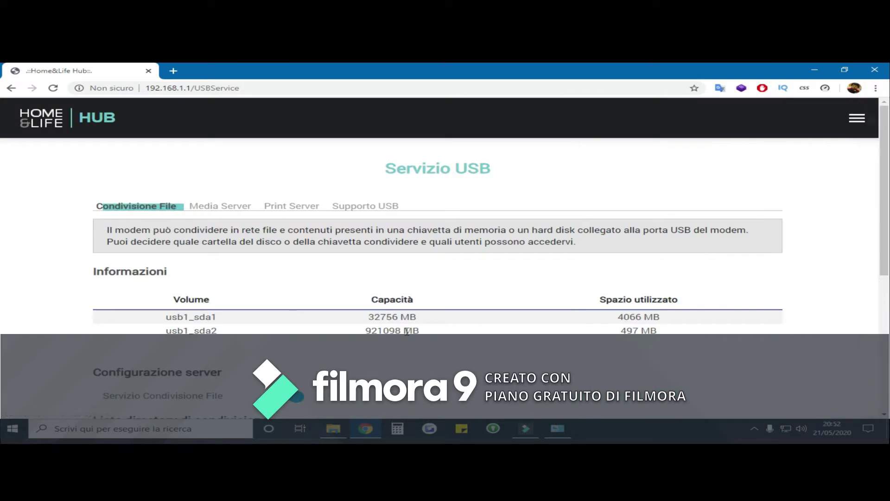
scroll(232, 278, down, 2)
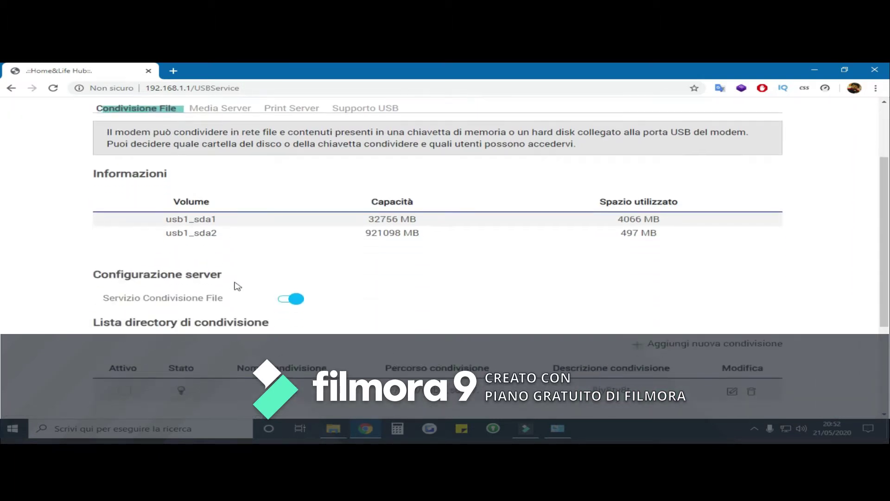
scroll(234, 241, up, 2)
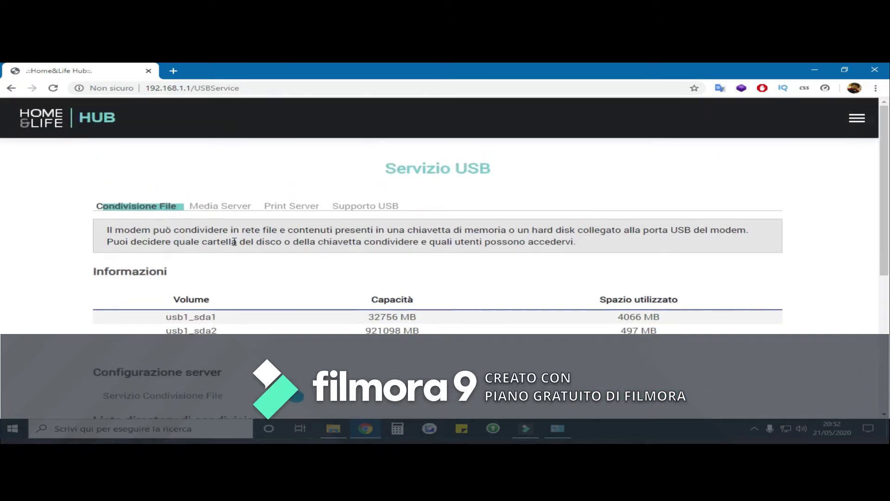
Step: Enable the router's Media Server and apply the setting
click(227, 207)
click(294, 283)
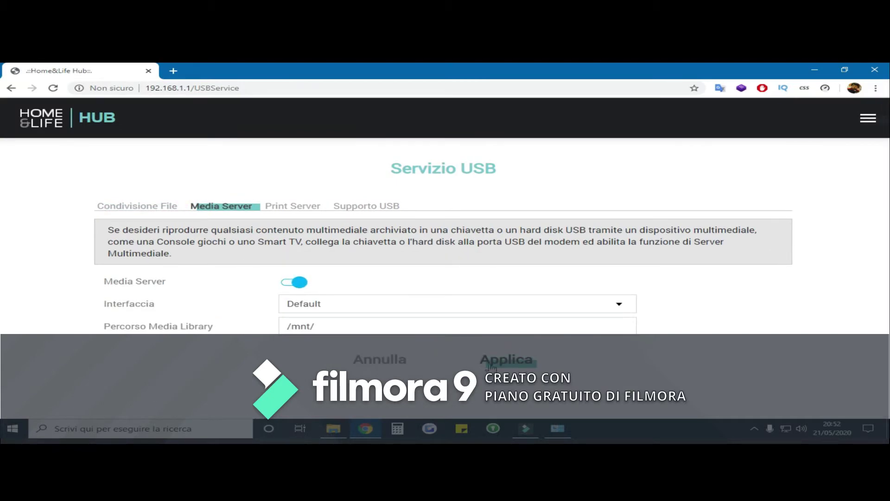
click(490, 365)
Step: Check the Supporto USB 3.0 setting, and examine the volumes and server configuration under Condivisione File
click(139, 205)
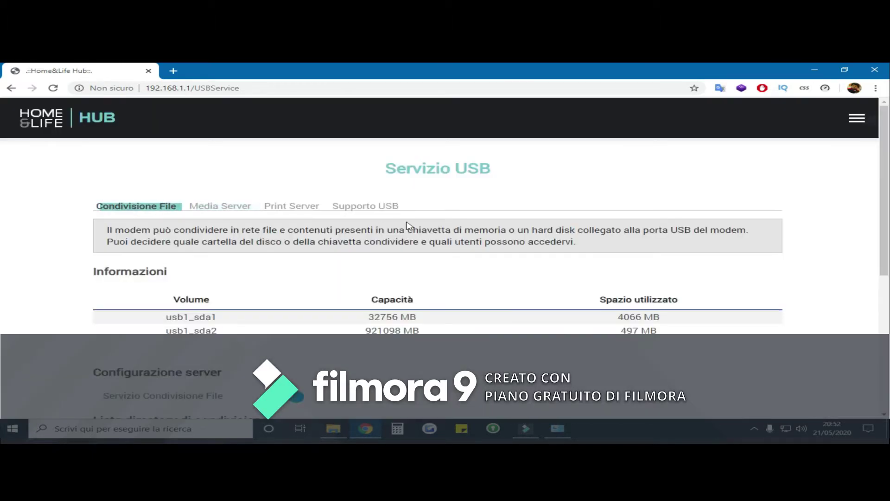
click(358, 205)
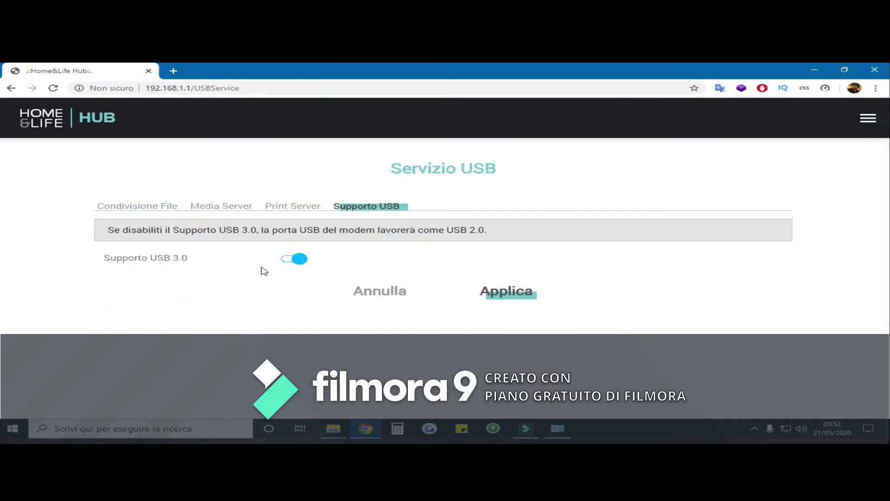
click(135, 206)
scroll(307, 265, down, 1)
scroll(307, 267, down, 3)
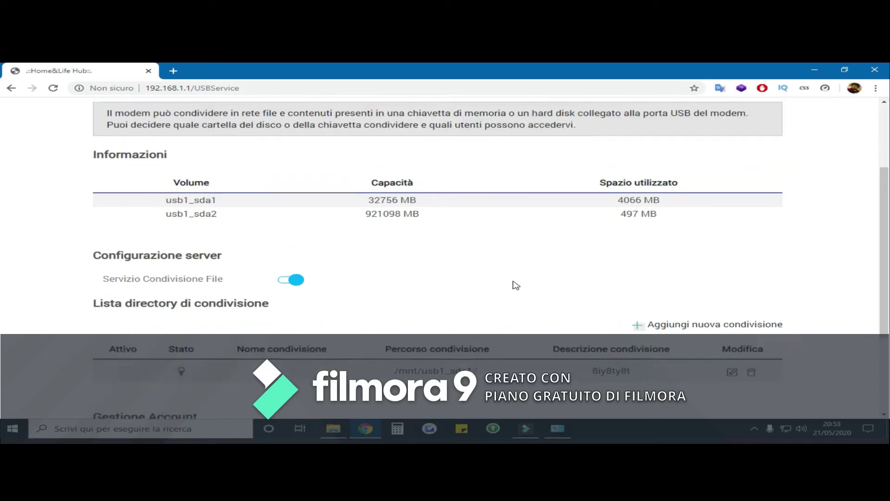
scroll(516, 284, up, 4)
scroll(537, 294, down, 1)
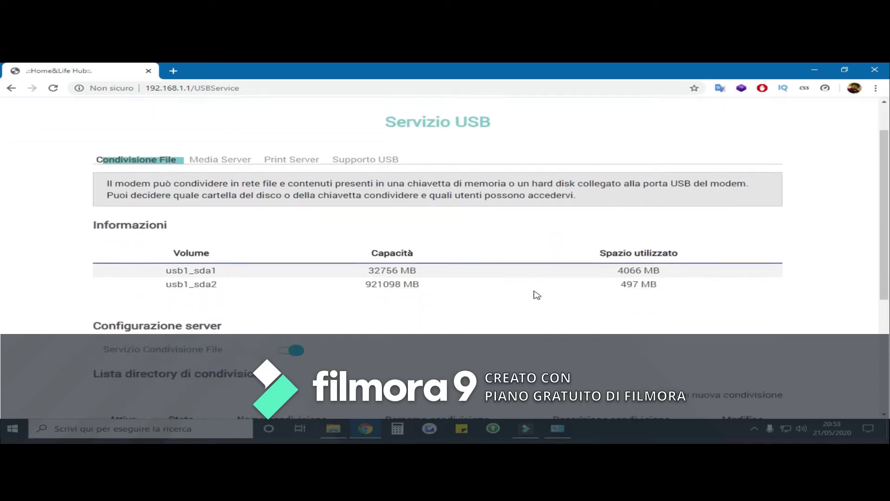
scroll(533, 294, up, 1)
Step: Start adding a new file share and choose usb1_sda1 as its volume
scroll(301, 261, down, 2)
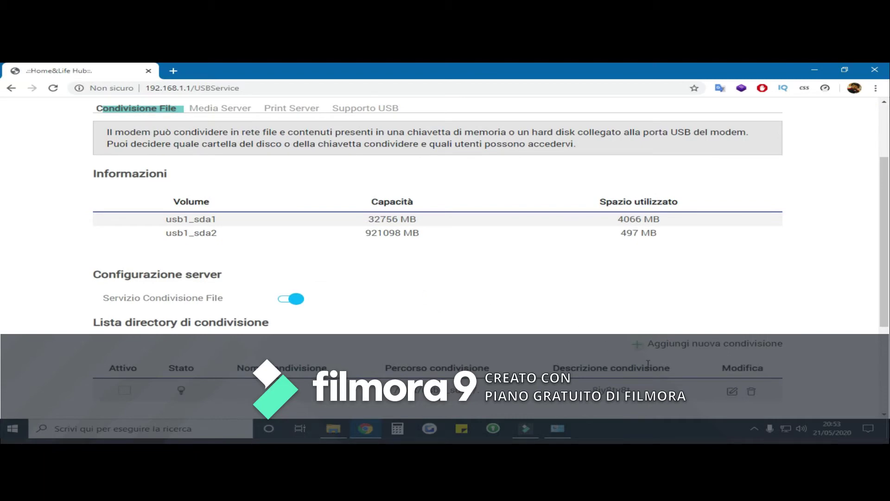
click(743, 345)
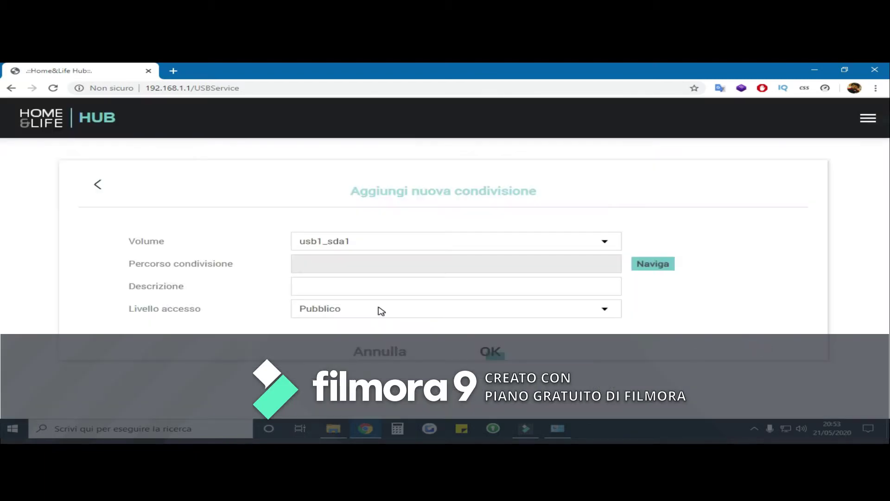
click(417, 242)
click(389, 256)
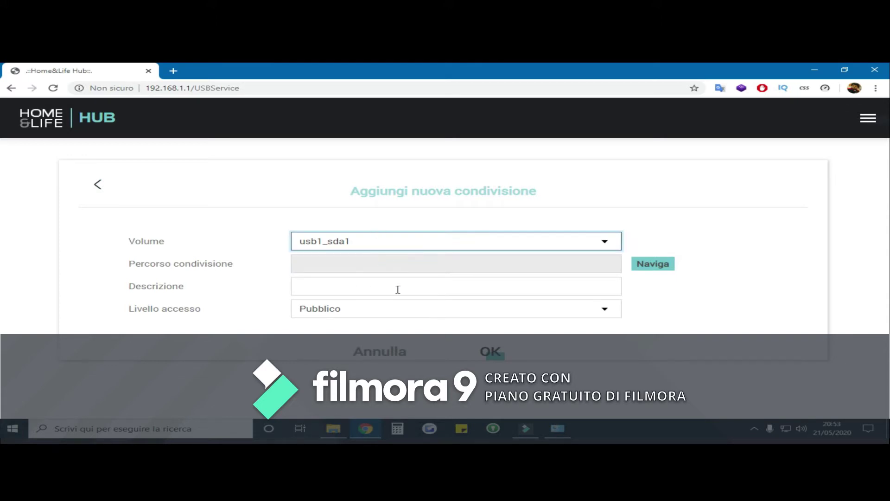
Step: Browse the volume's directories and set the root directory "." as the share path
click(655, 264)
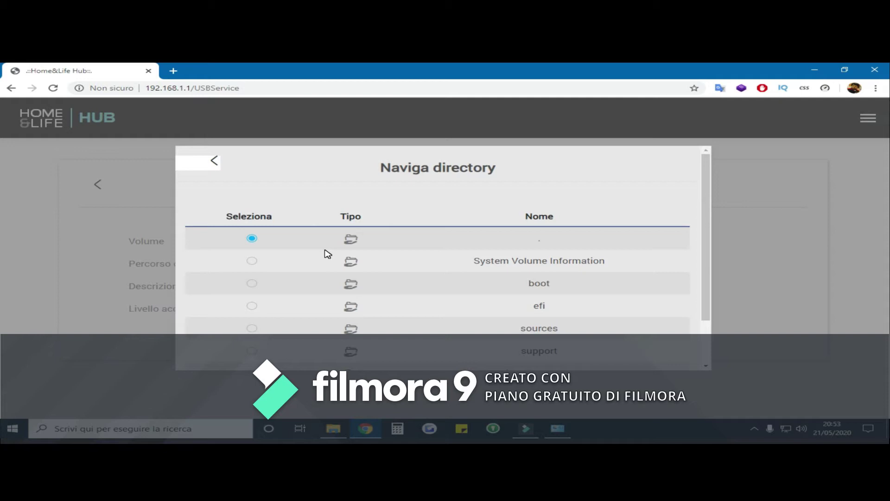
scroll(414, 242, down, 2)
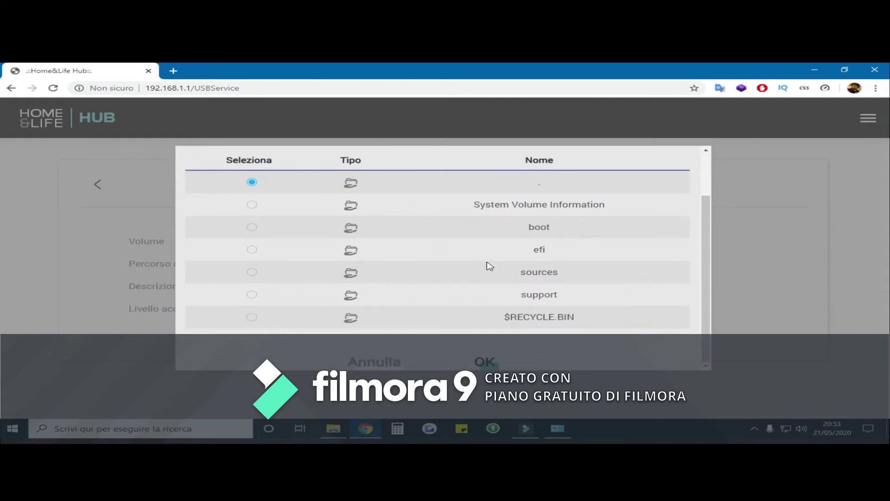
scroll(585, 300, up, 2)
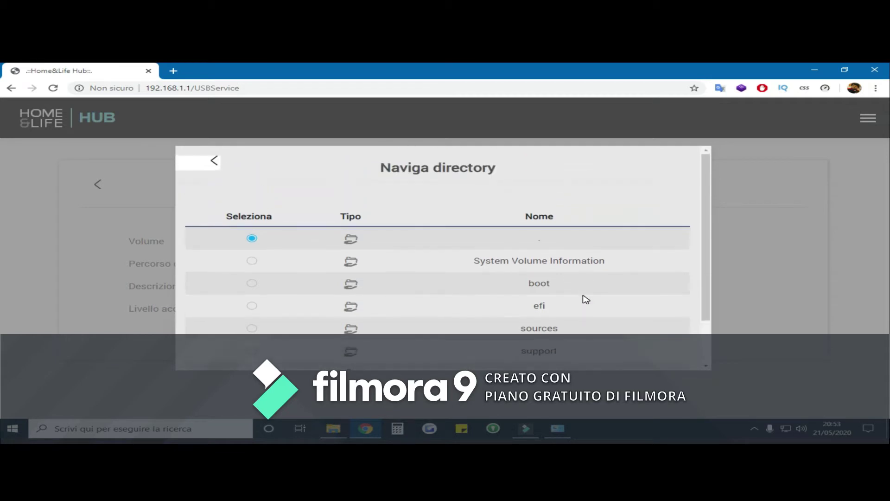
scroll(538, 208, down, 2)
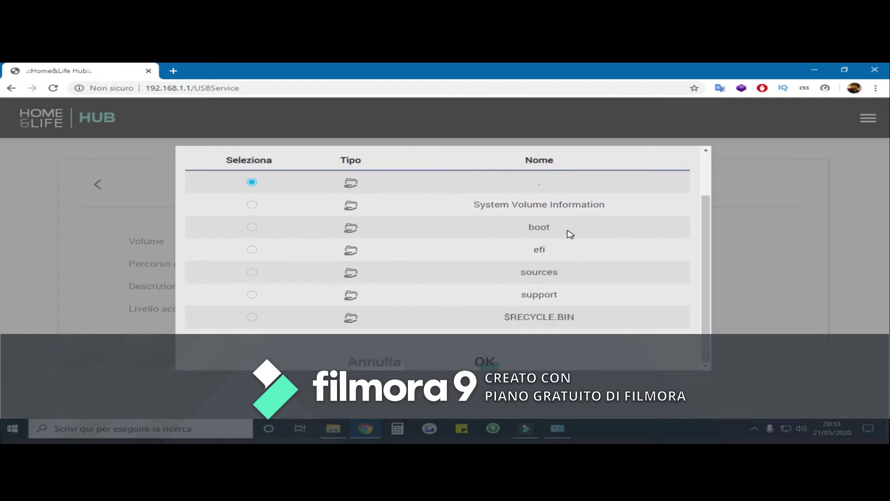
scroll(510, 263, up, 2)
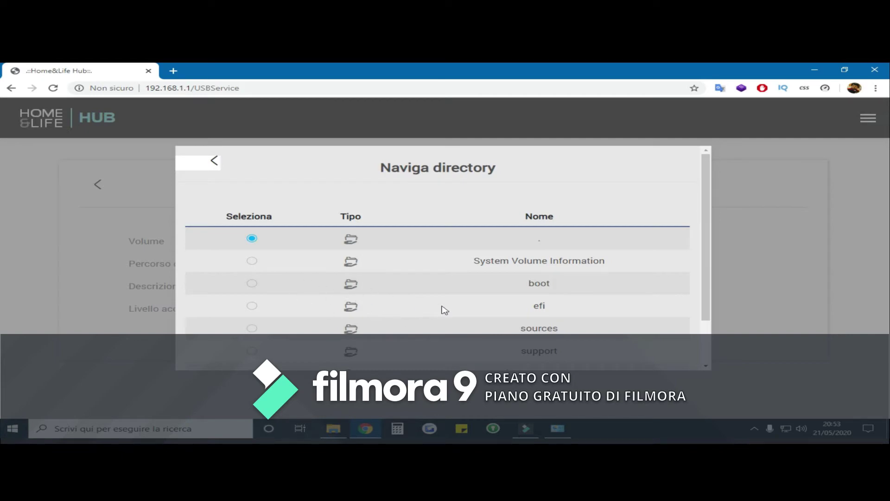
scroll(511, 252, down, 3)
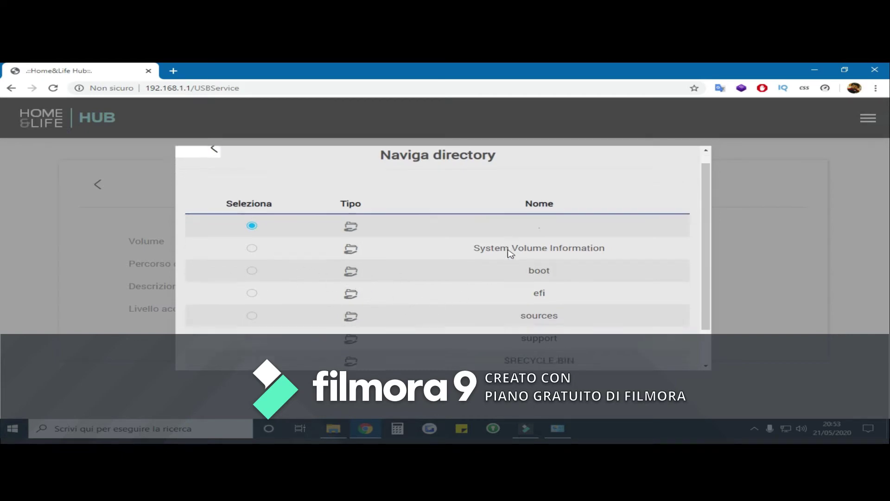
scroll(330, 250, up, 3)
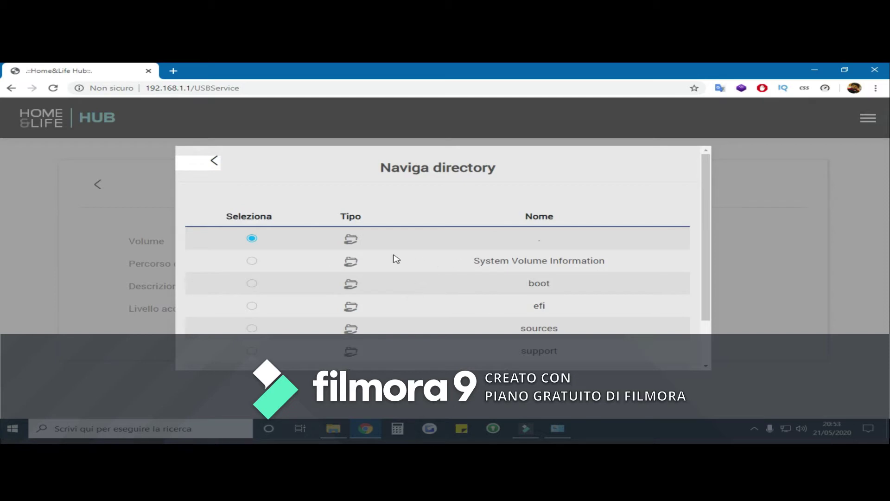
scroll(328, 252, down, 1)
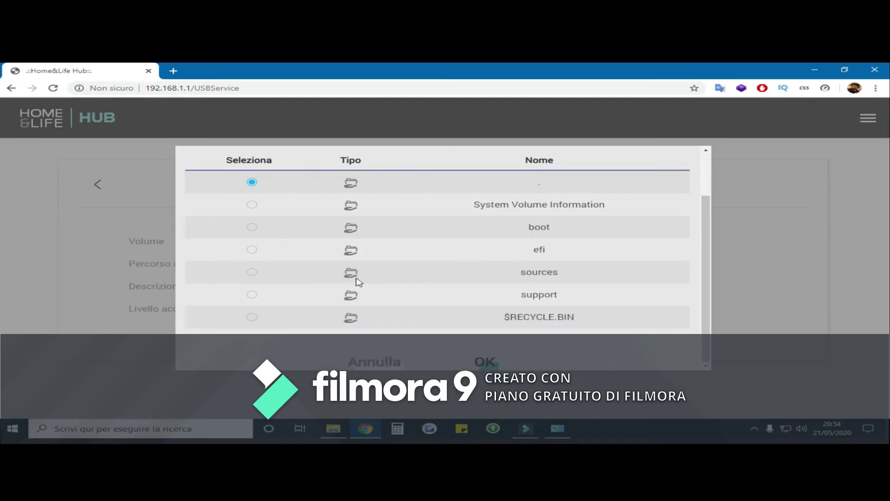
click(251, 205)
click(252, 182)
click(480, 364)
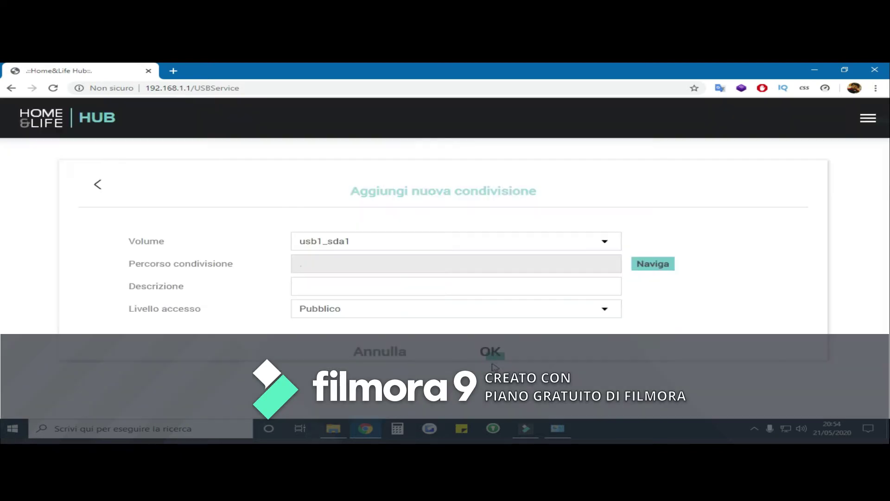
Step: Enter "yftyyty" as the share's description and reconfirm the root directory "." as the share path
click(413, 293)
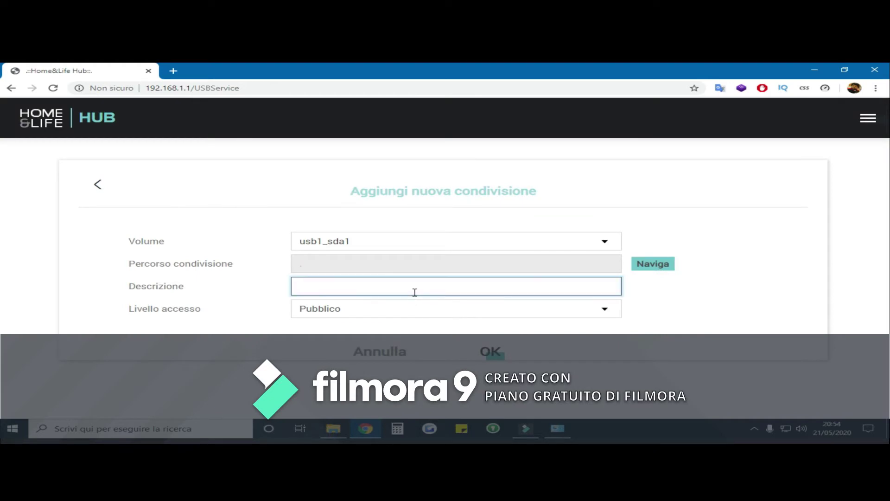
text(yfhj)
click(652, 274)
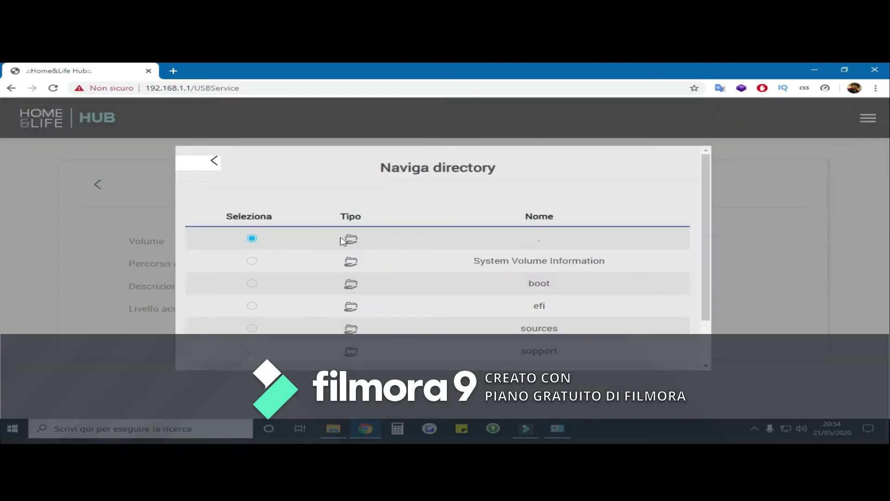
scroll(578, 257, down, 2)
click(485, 364)
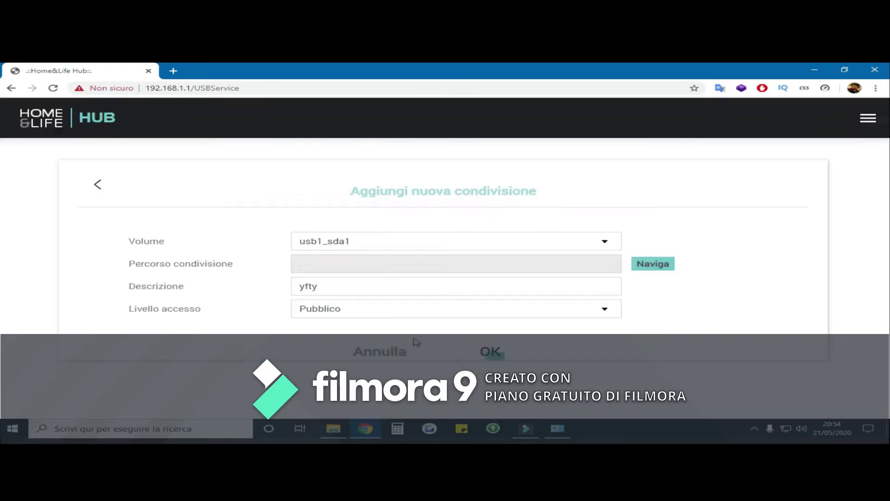
click(476, 287)
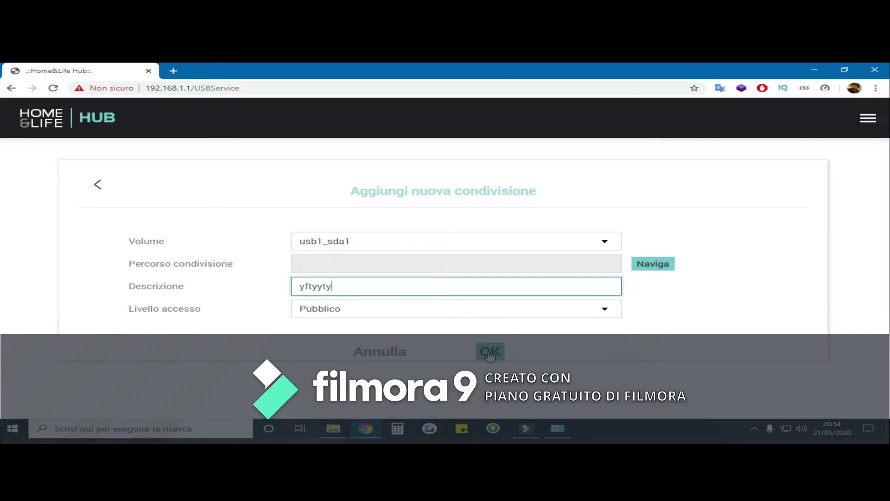
Step: Keep the access level at Pubblico and try to save the new share, dismissing the resulting message
click(381, 313)
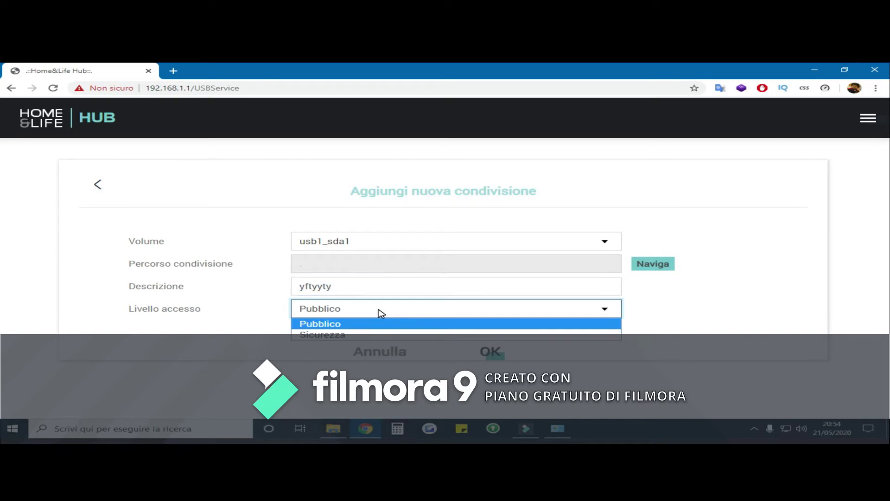
click(381, 314)
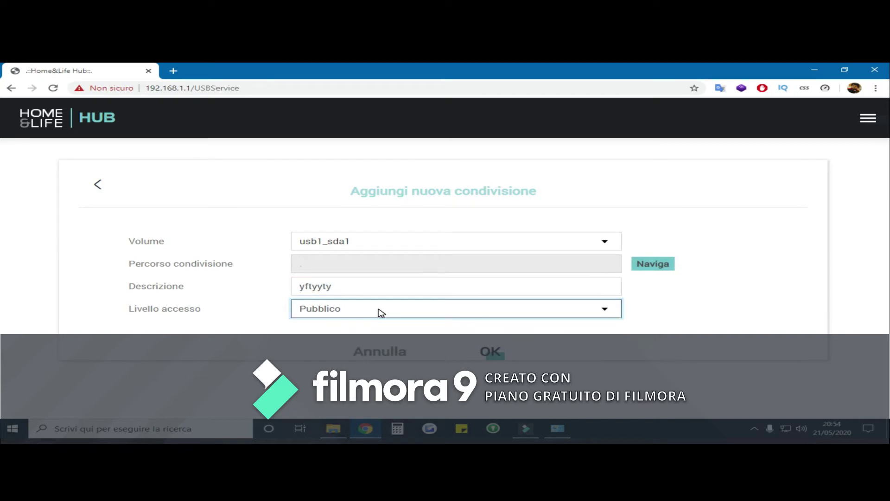
click(492, 353)
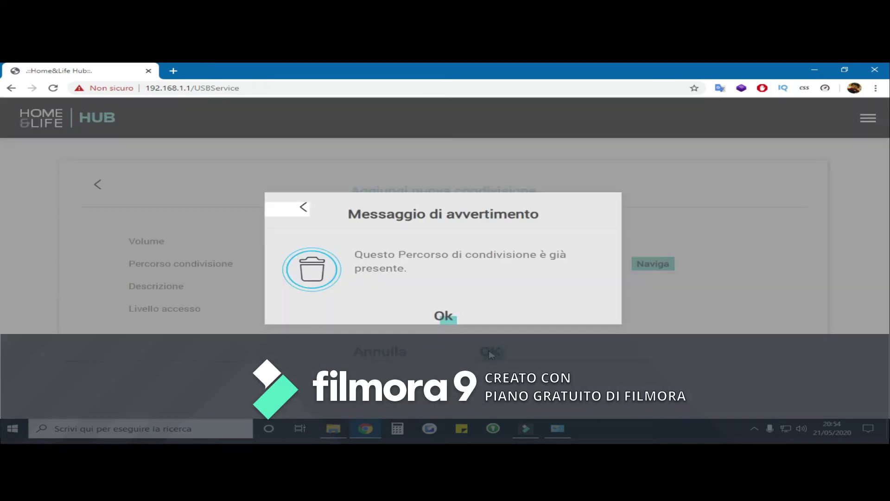
click(443, 317)
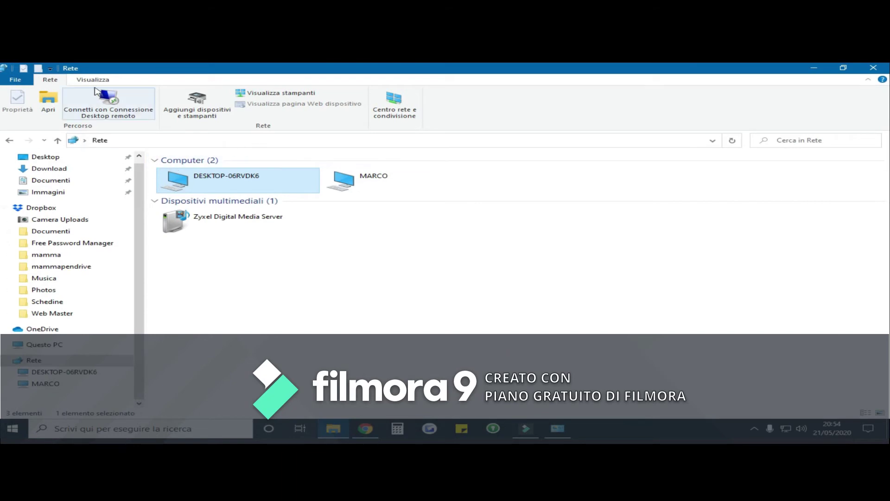
Step: In File Explorer, open the Rete location and turn on network discovery and file sharing
click(52, 160)
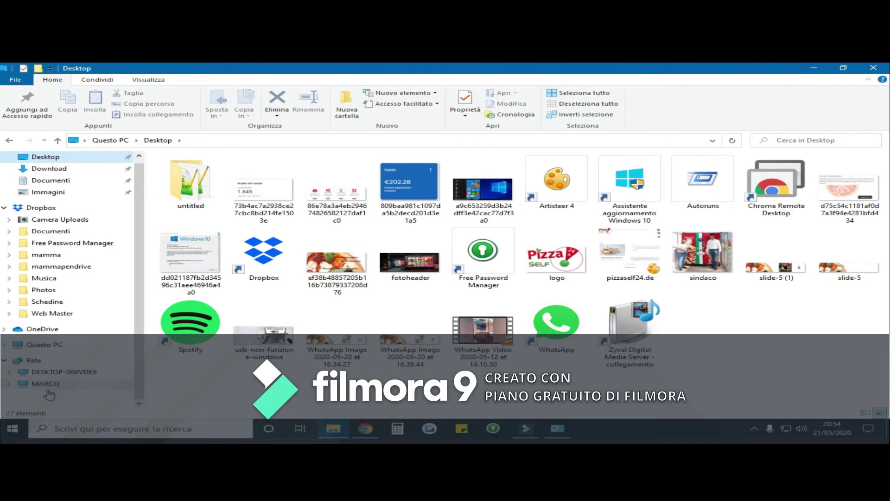
click(30, 362)
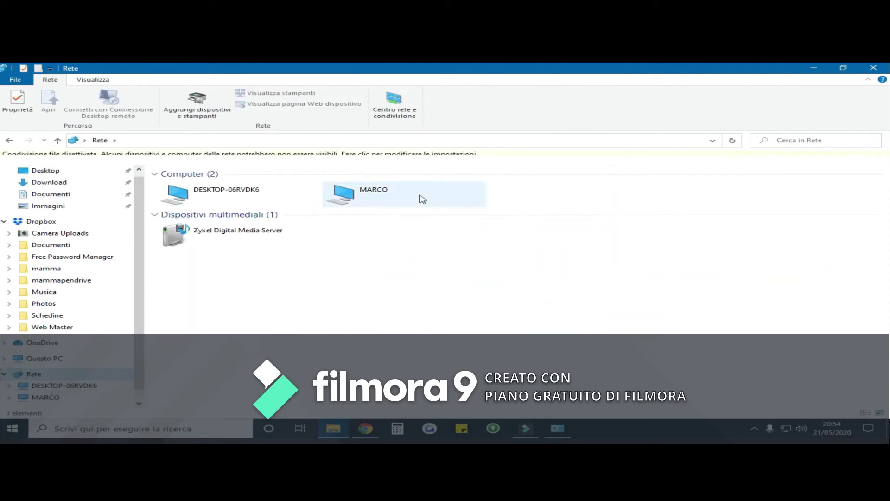
click(423, 157)
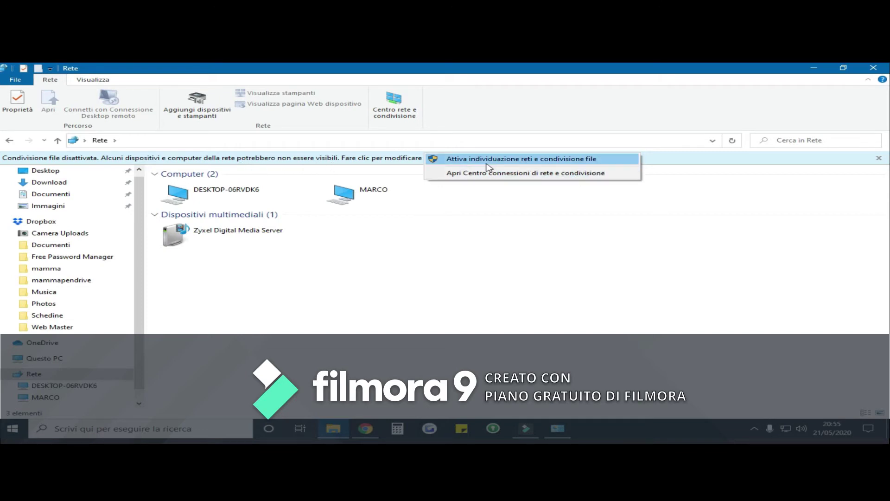
click(569, 163)
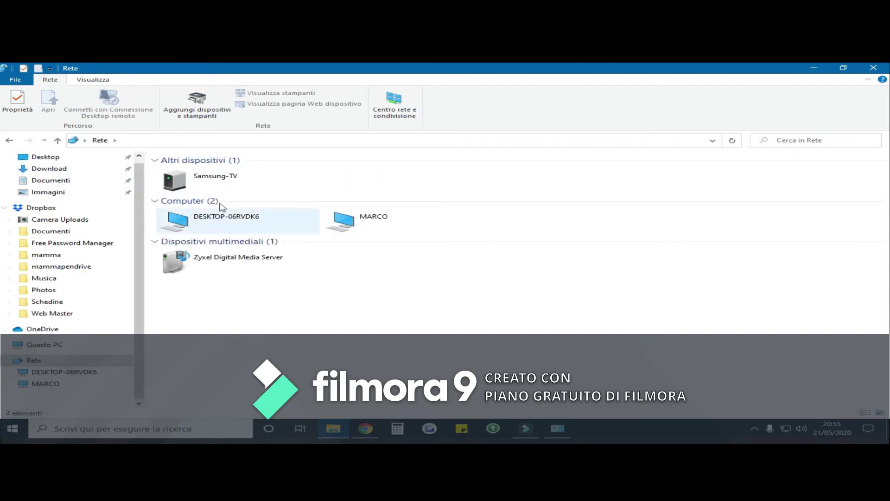
Step: Try to open the second network computer, and open Zyxel Digital Media Server in a maximized Windows Media Player window
double_click(359, 225)
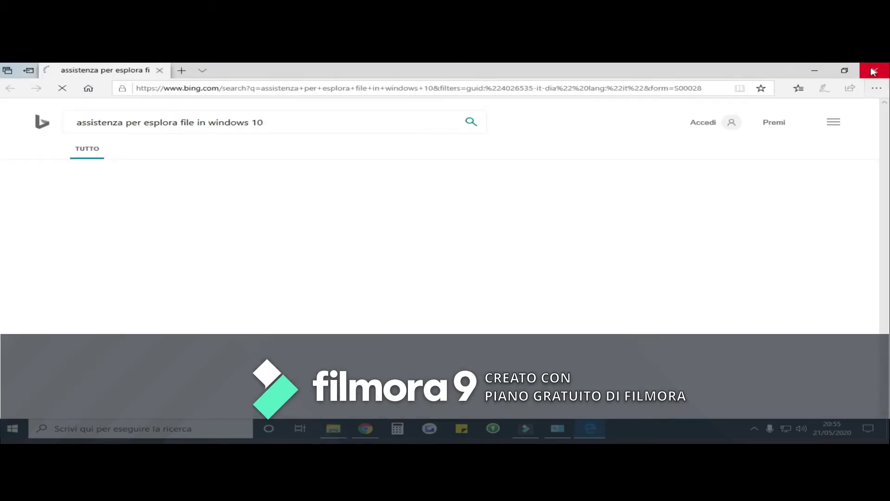
click(874, 71)
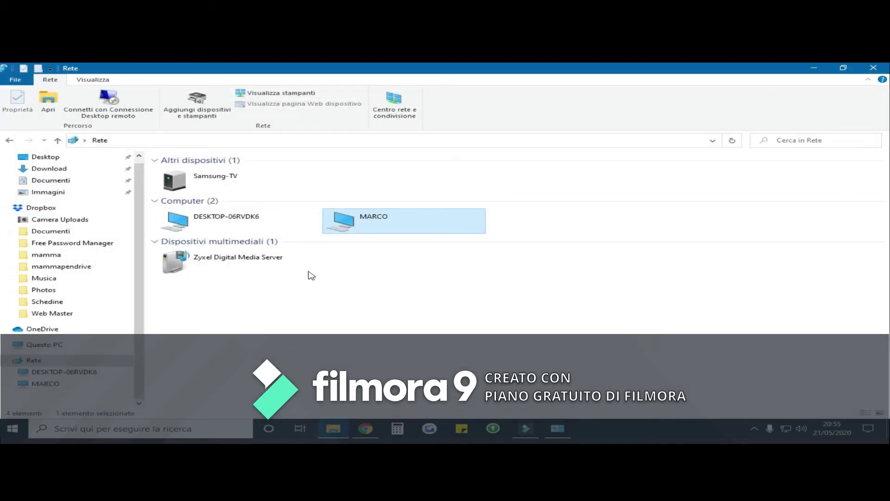
double_click(242, 263)
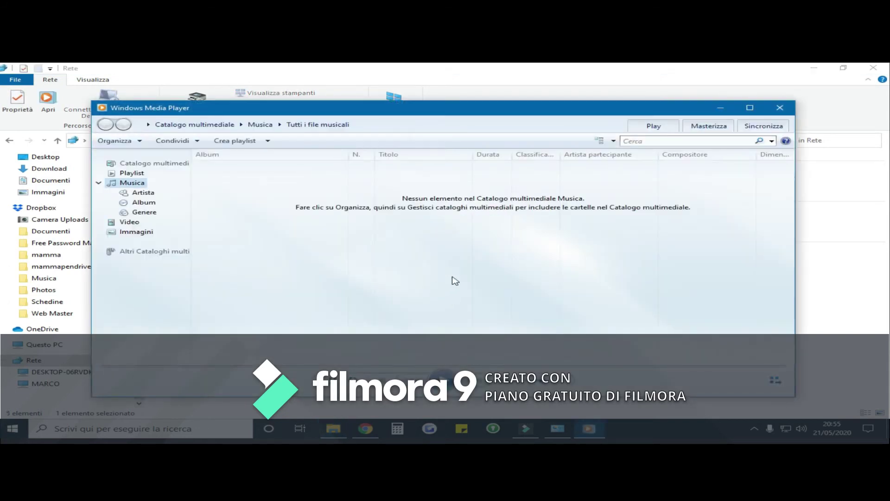
click(721, 108)
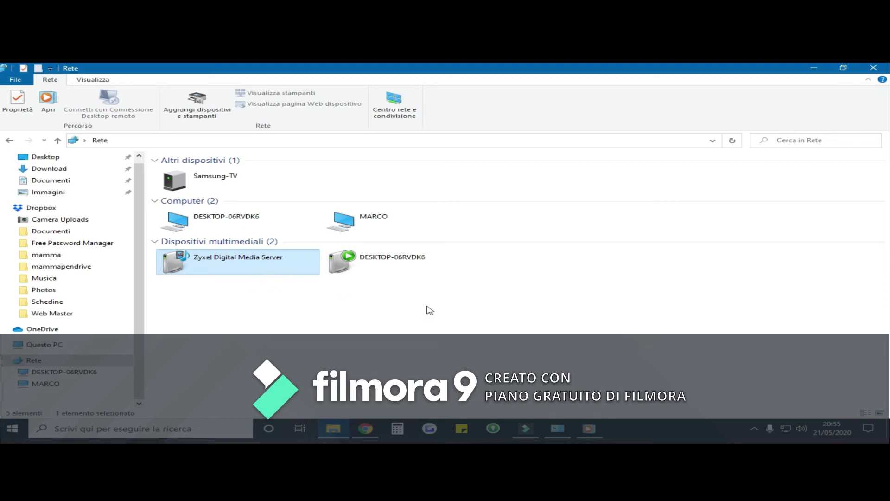
click(590, 434)
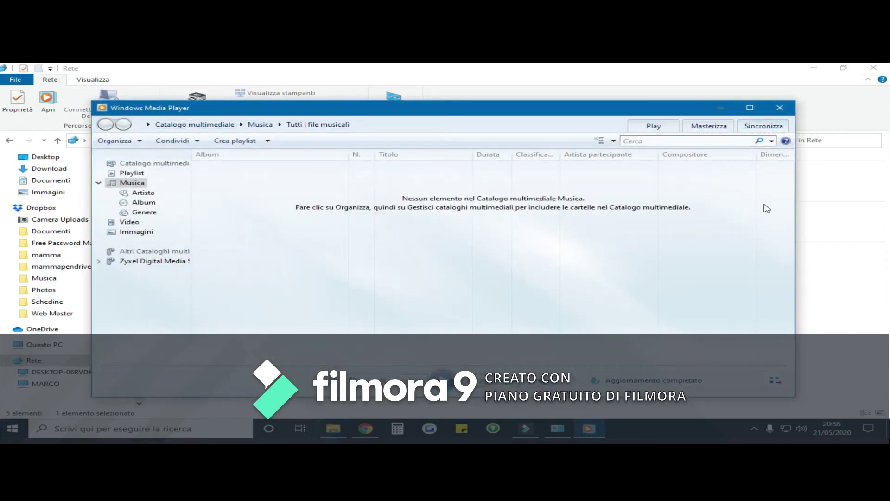
click(749, 108)
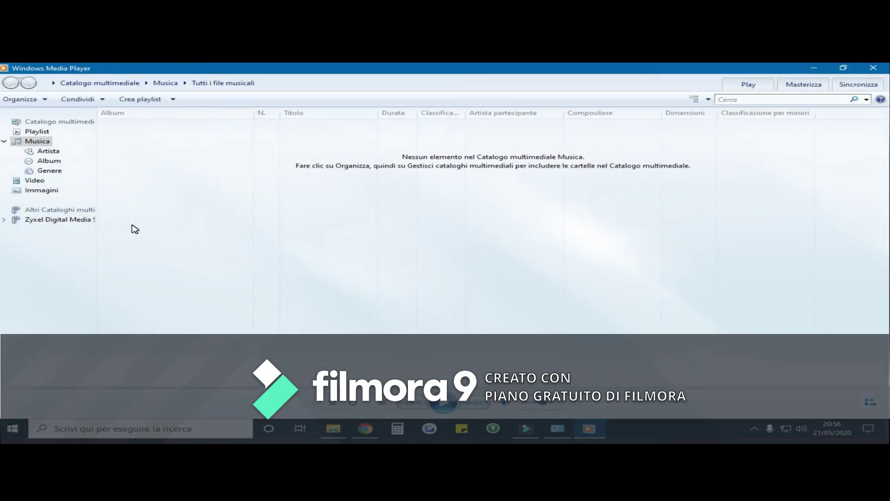
Step: Check the Musica library of Zyxel Digital Media Server, and play a video from its Video library before closing the player
click(4, 219)
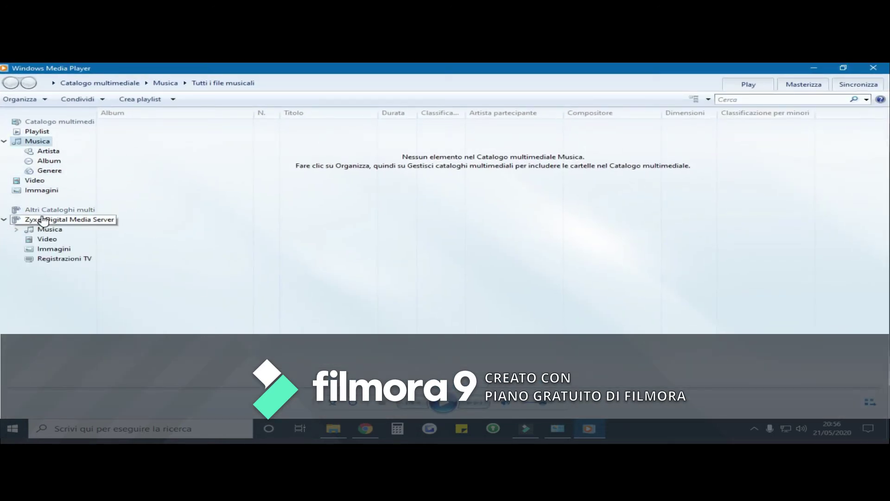
click(49, 229)
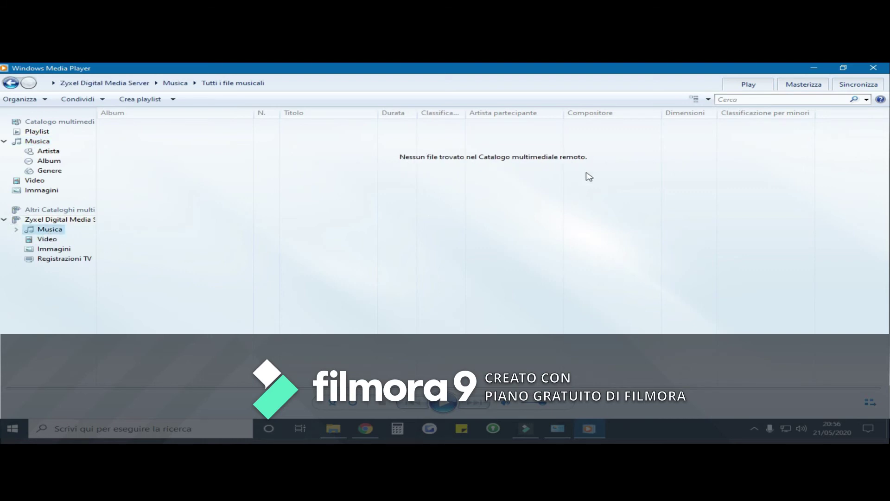
click(45, 239)
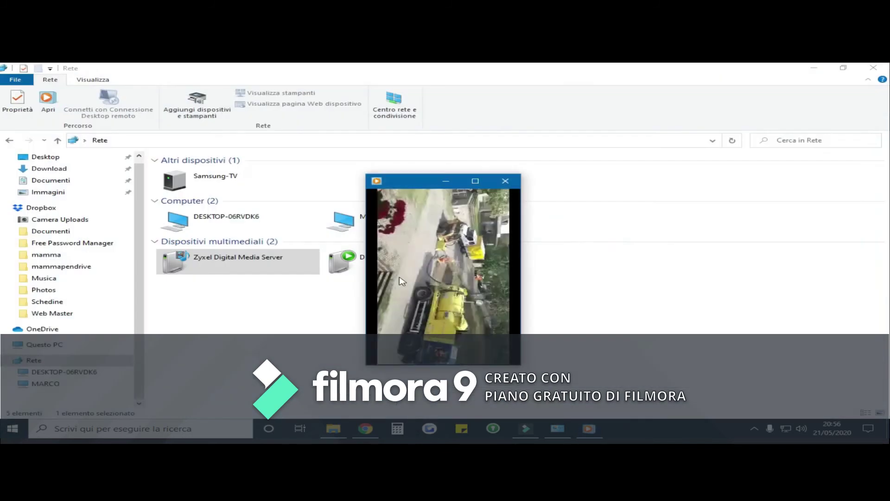
click(506, 181)
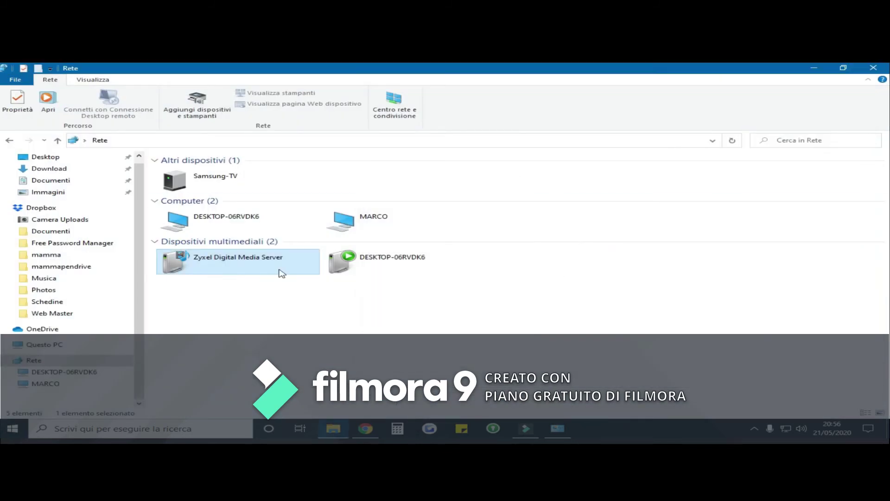
Step: Reopen Zyxel Digital Media Server from the network devices in Windows Media Player and display its Immagini library
click(509, 318)
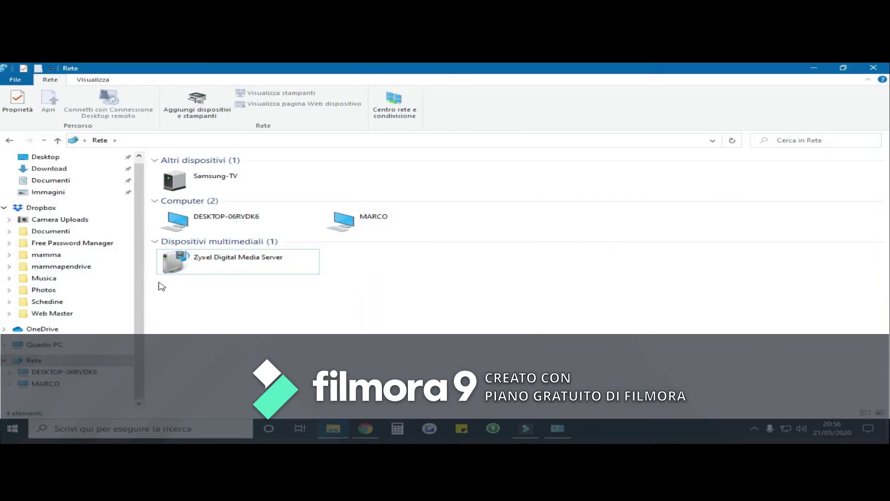
click(219, 266)
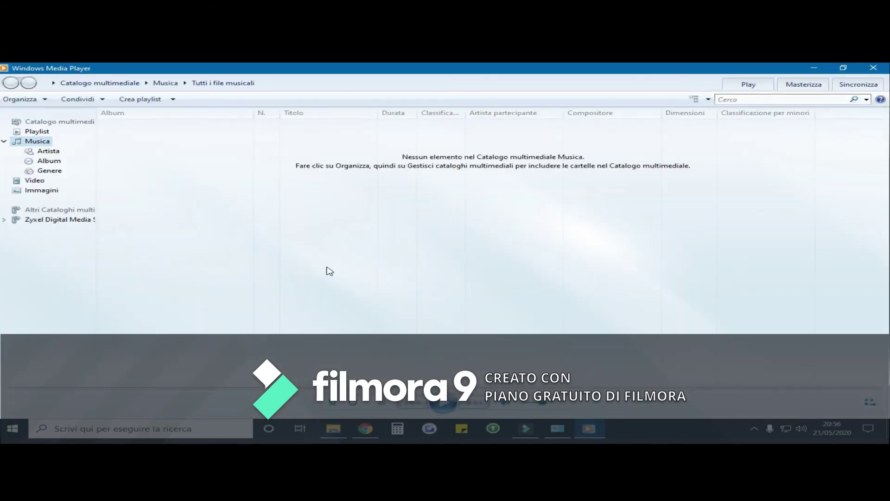
click(41, 190)
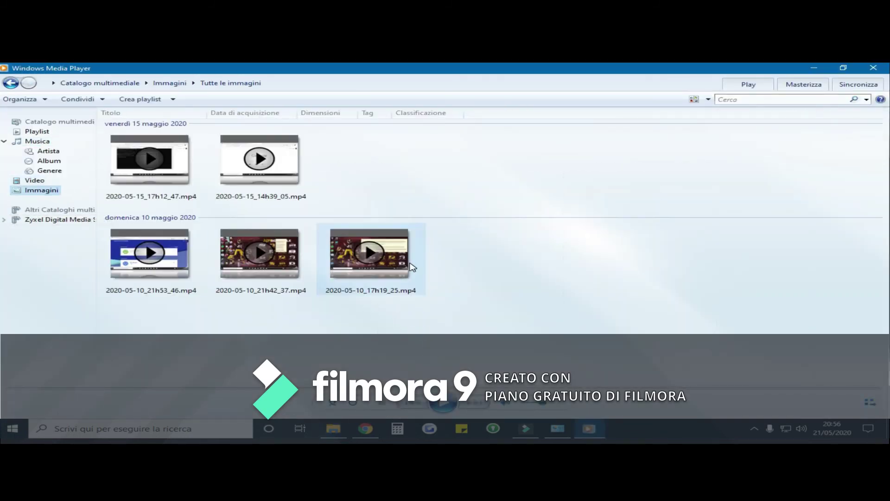
click(5, 220)
click(54, 249)
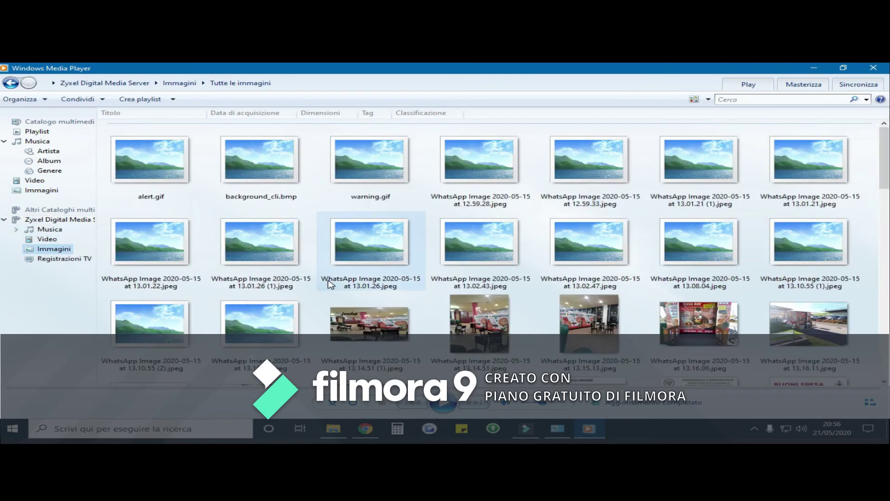
Step: Look through the image thumbnails shared by Zyxel Digital Media Server, and check the available actions for alert.gif
scroll(794, 285, down, 15)
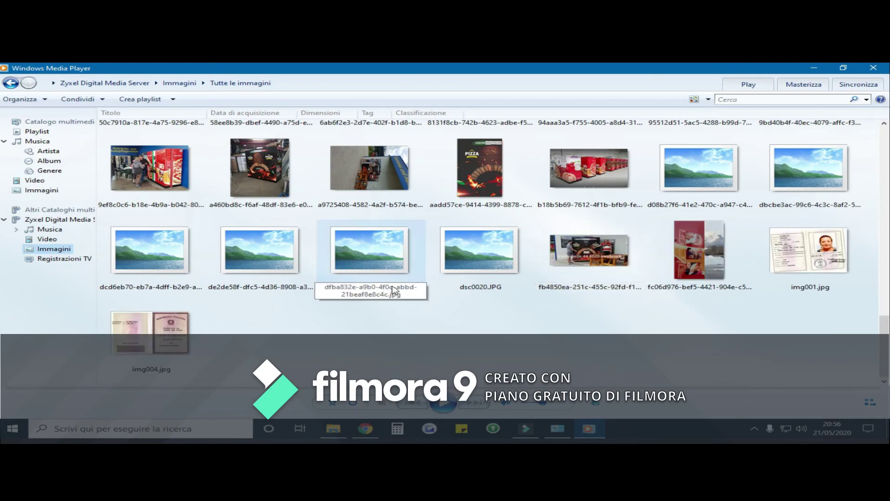
scroll(444, 232, up, 15)
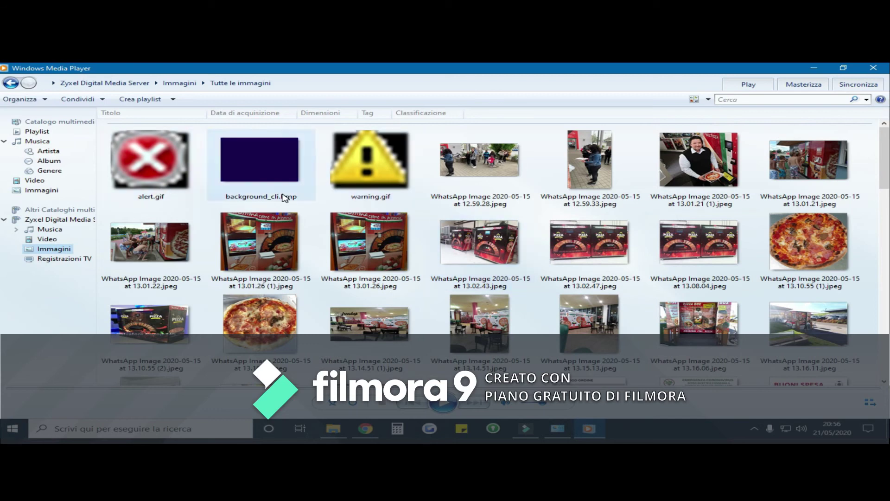
double_click(144, 186)
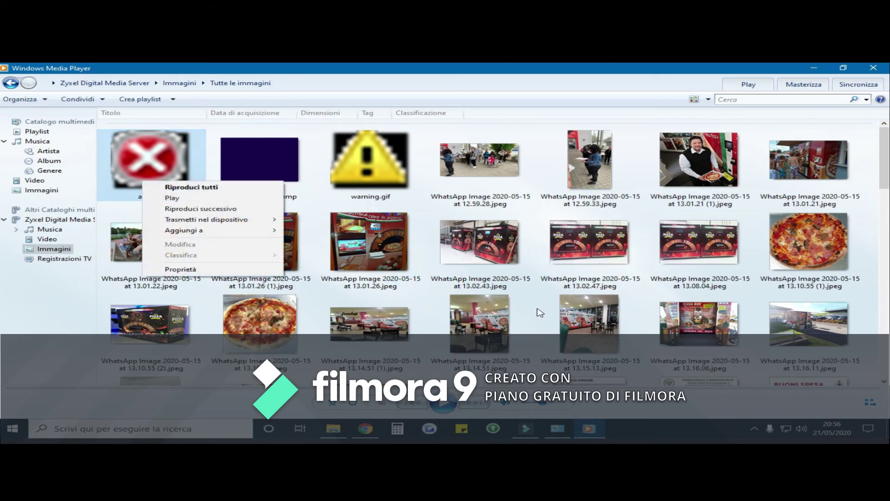
click(730, 296)
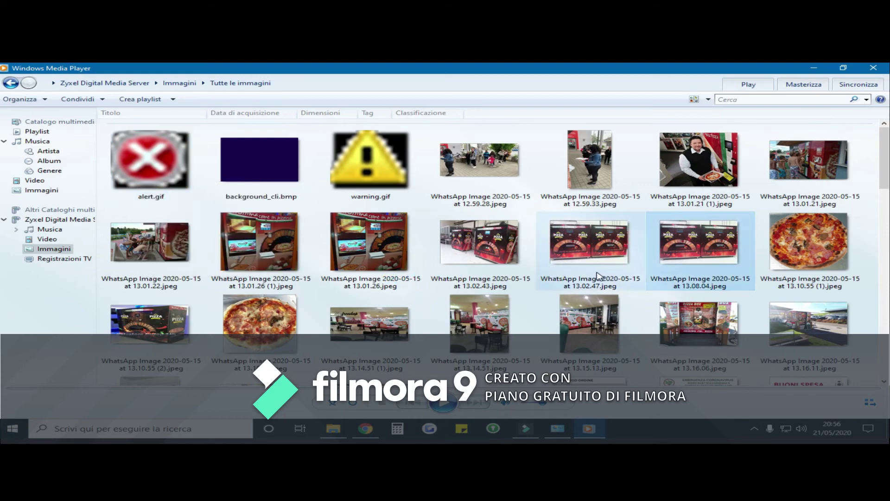
scroll(598, 280, down, 15)
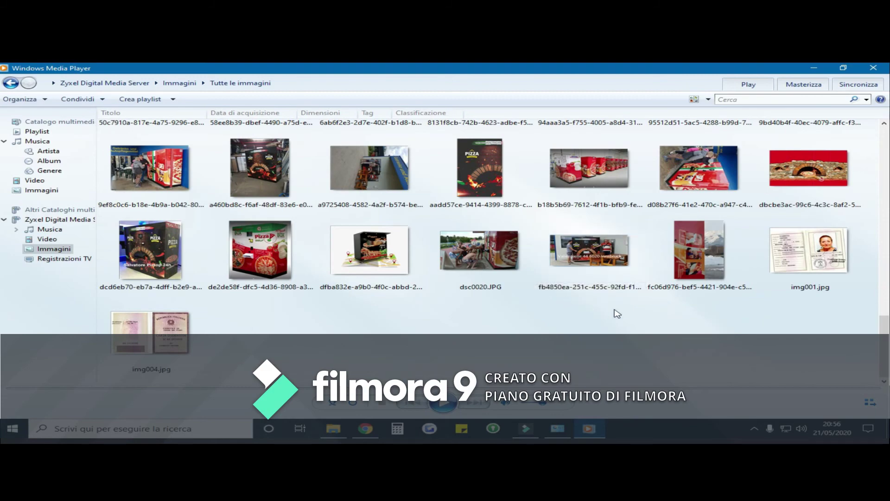
scroll(616, 314, up, 15)
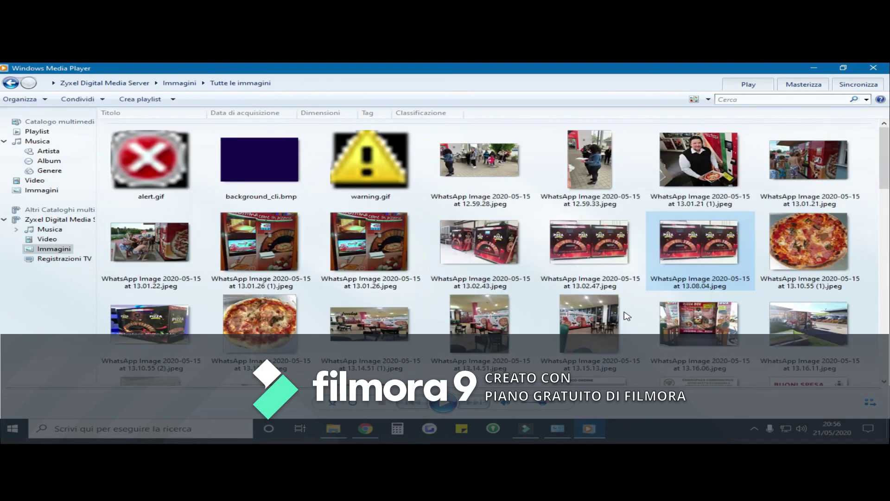
scroll(601, 306, down, 5)
scroll(588, 302, up, 3)
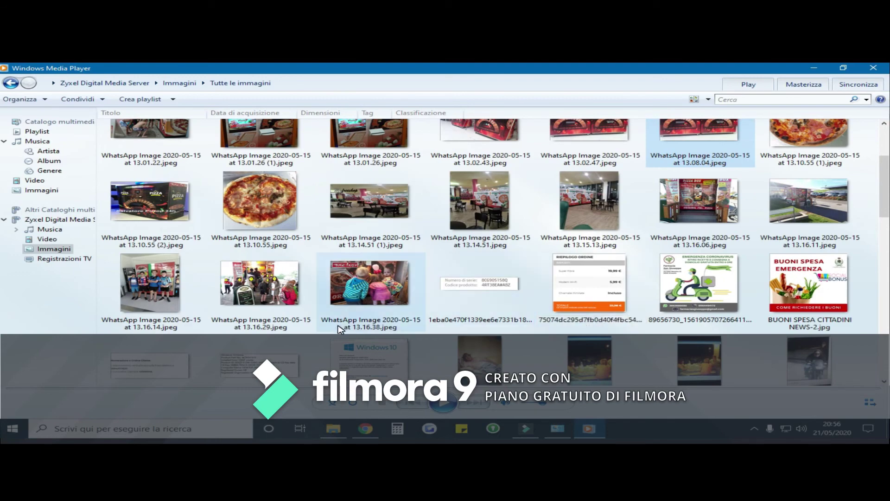
scroll(323, 320, down, 4)
scroll(324, 320, up, 6)
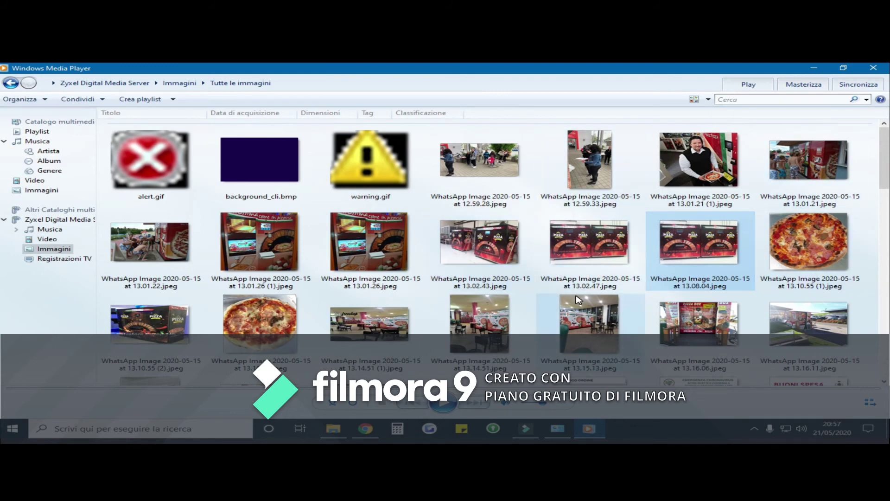
Step: Display the shared pizza image WhatsApp Image 2020-05-15 at 13.10.55 (1).jpeg at full size, and close the player
right_click(790, 261)
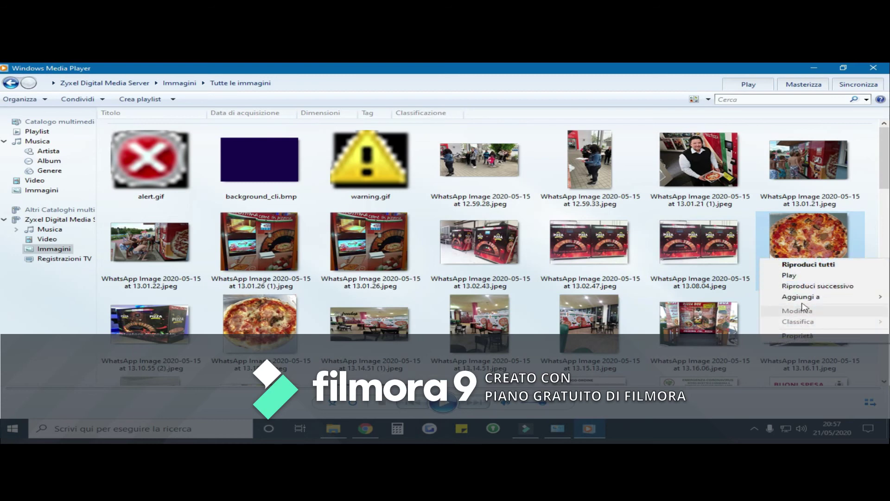
click(811, 247)
right_click(811, 248)
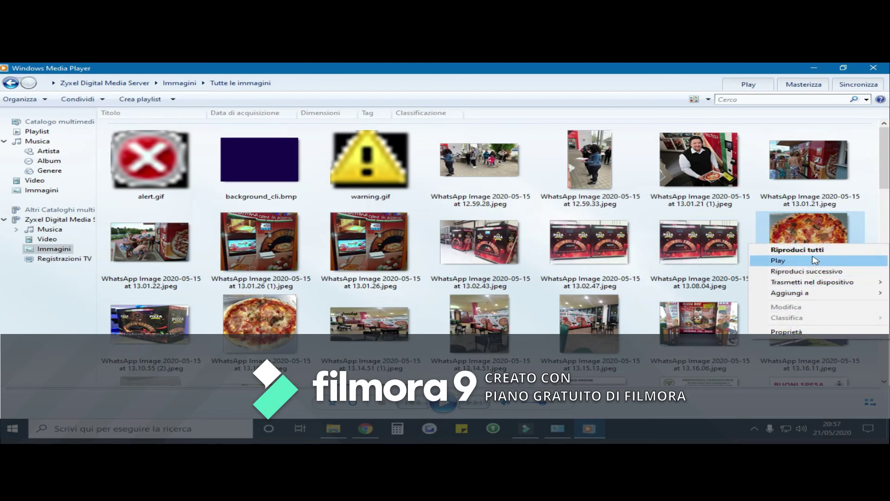
click(798, 261)
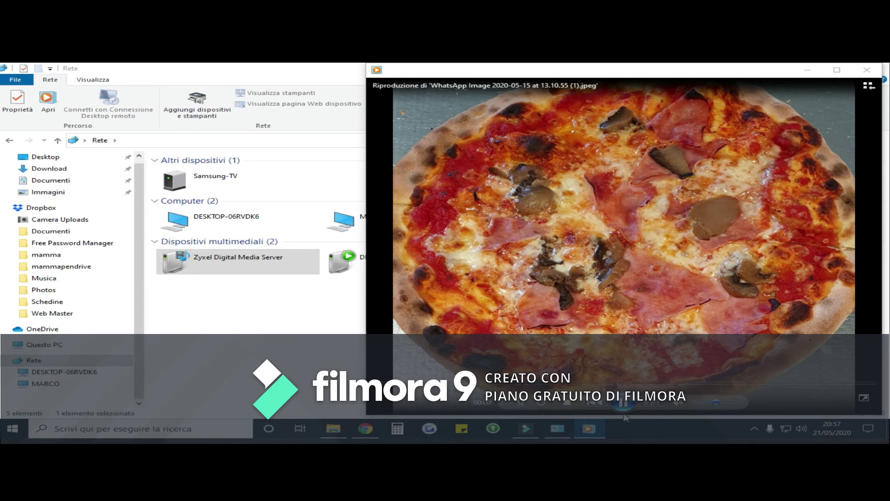
click(867, 69)
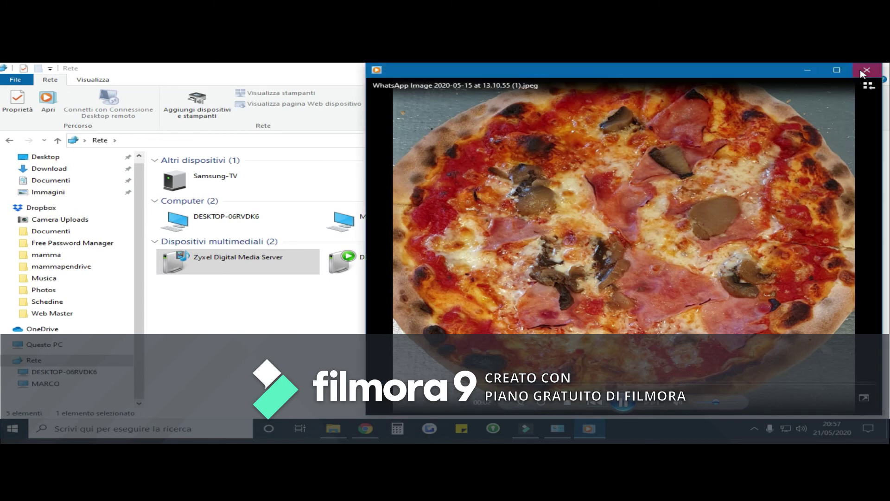
Step: Reopen the media player through Zyxel Digital Media Server, and delete Il mio video from the local Video library
double_click(261, 262)
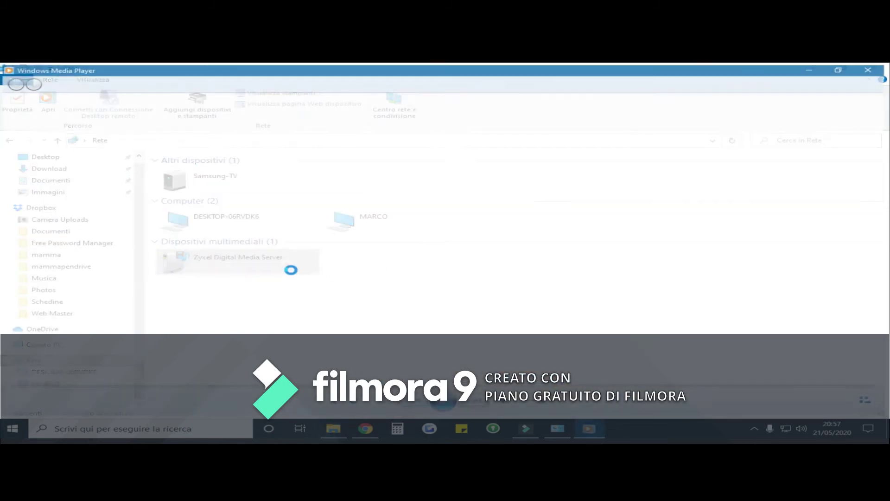
click(35, 181)
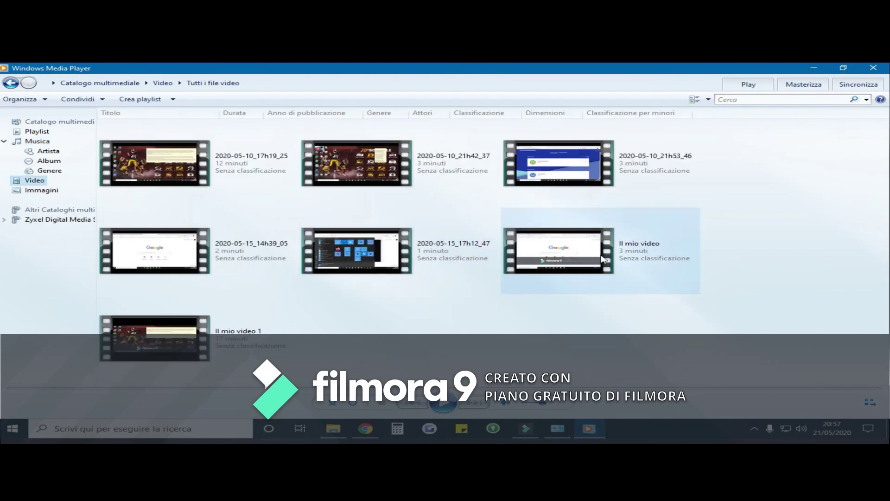
click(624, 258)
right_click(623, 258)
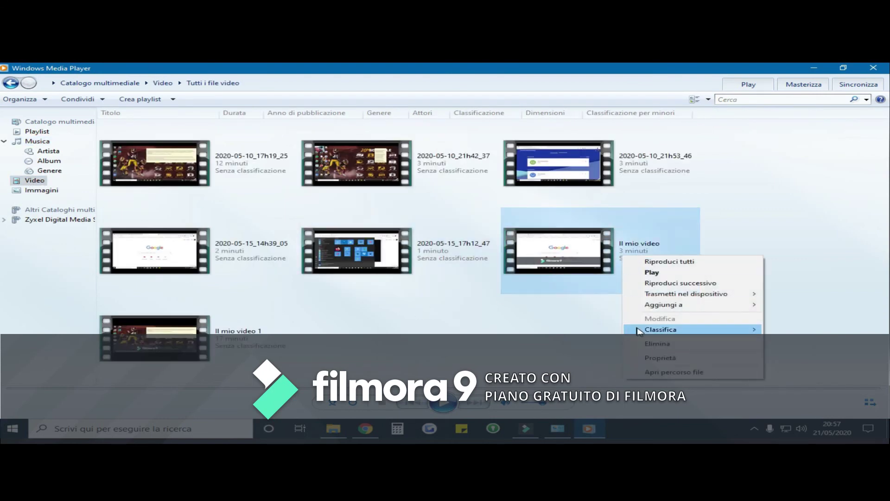
click(675, 345)
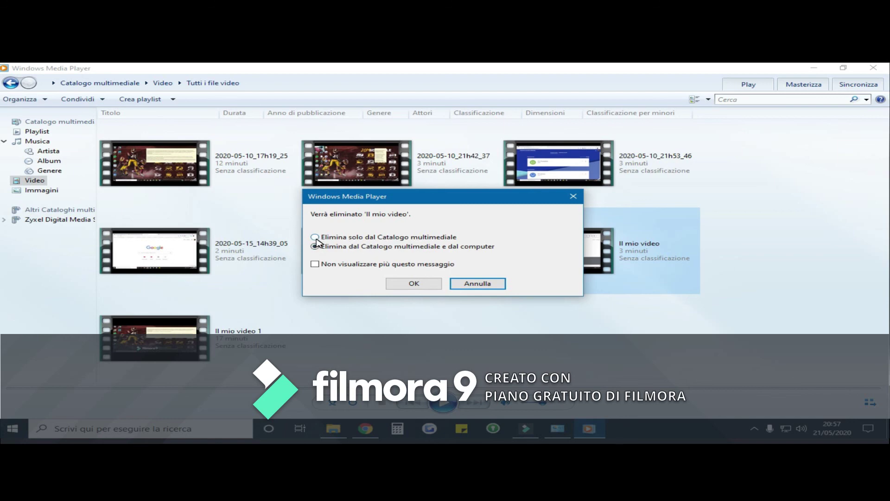
click(411, 286)
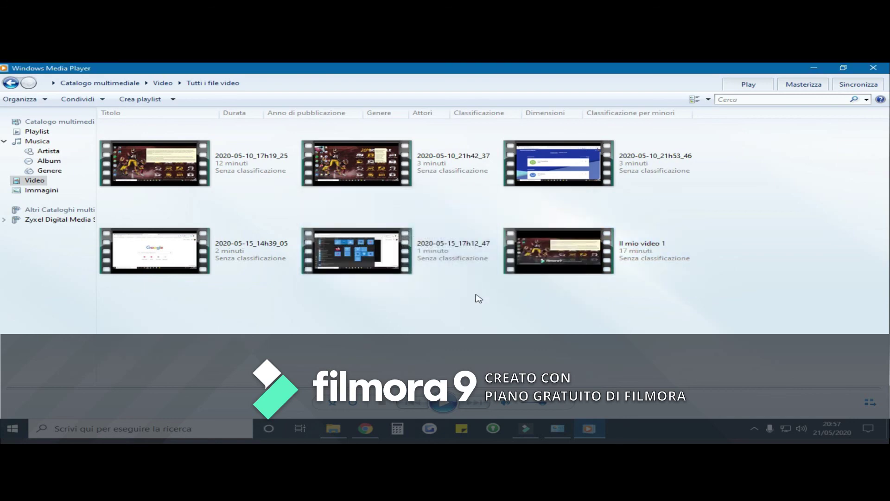
Step: Play all local videos starting from 2020-05-15_17h12_47, and close the player to return to the network devices
right_click(424, 269)
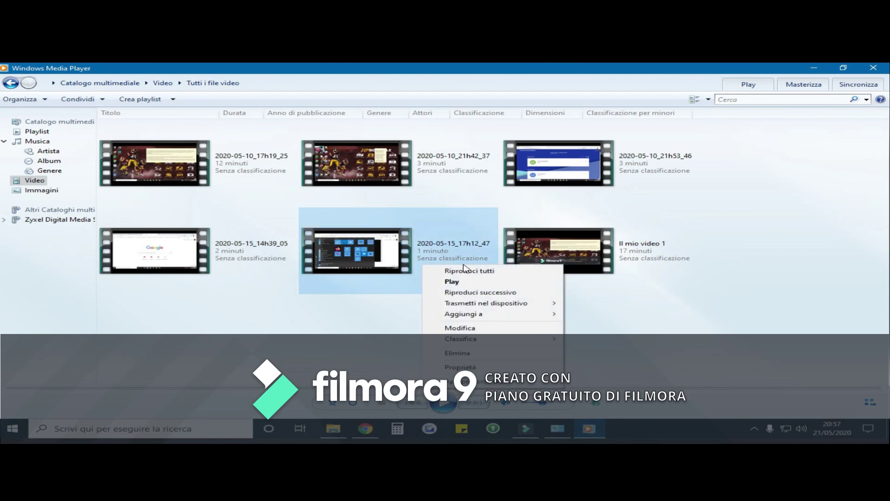
click(464, 271)
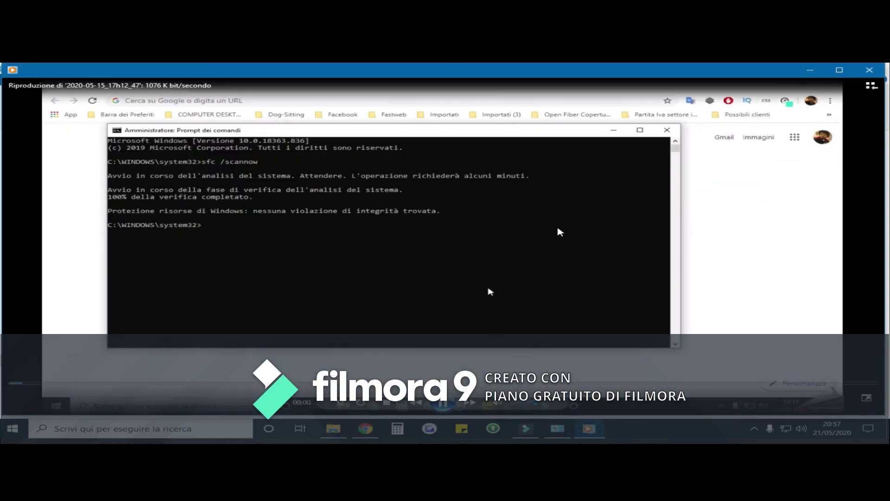
click(870, 70)
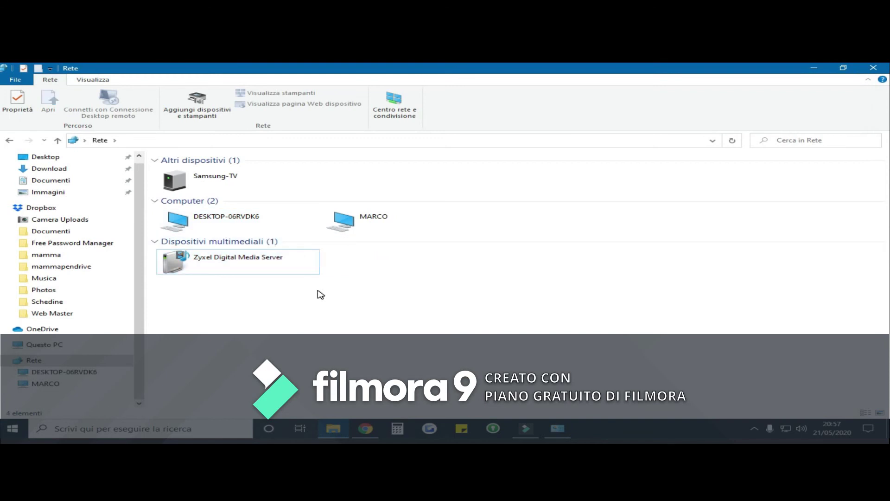